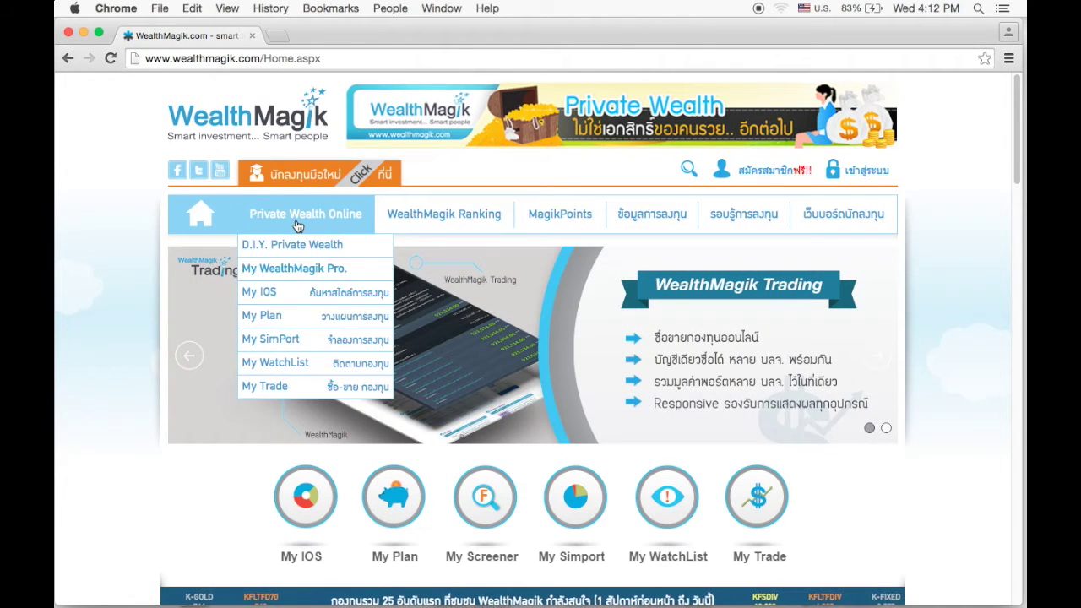
Go to My Plan and open the TAX-Saving Plan form.
left_click(326, 324)
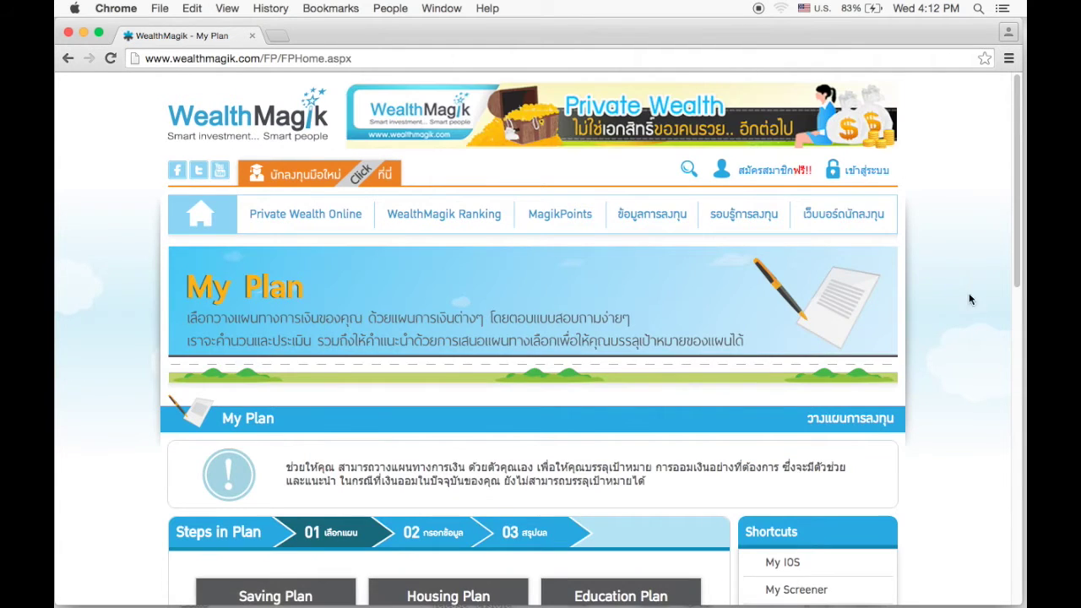
scroll(970, 295, "down", 5)
scroll(960, 290, "down", 2)
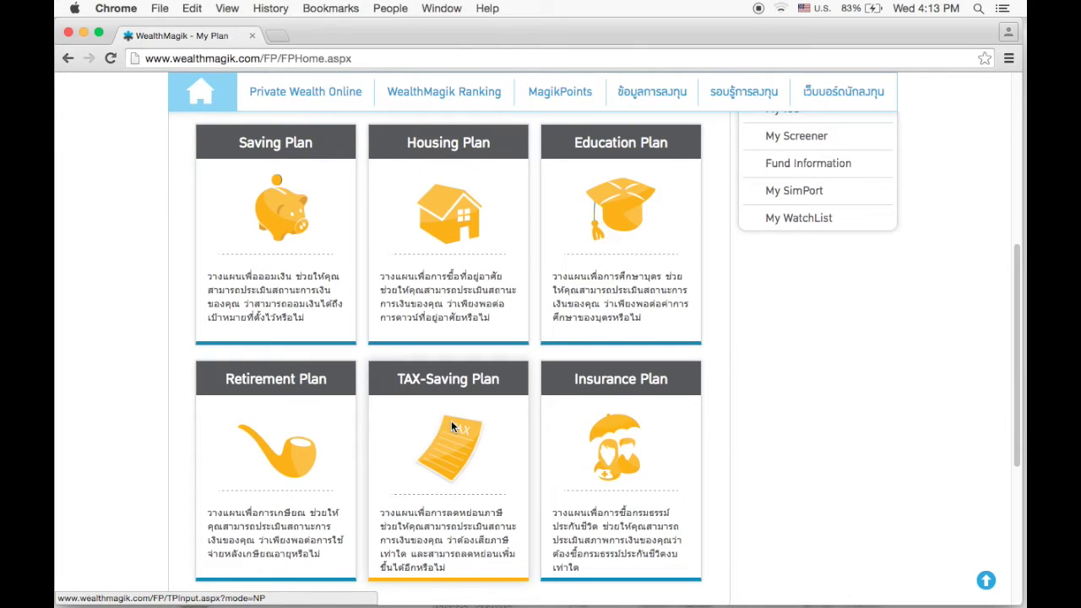
left_click(451, 427)
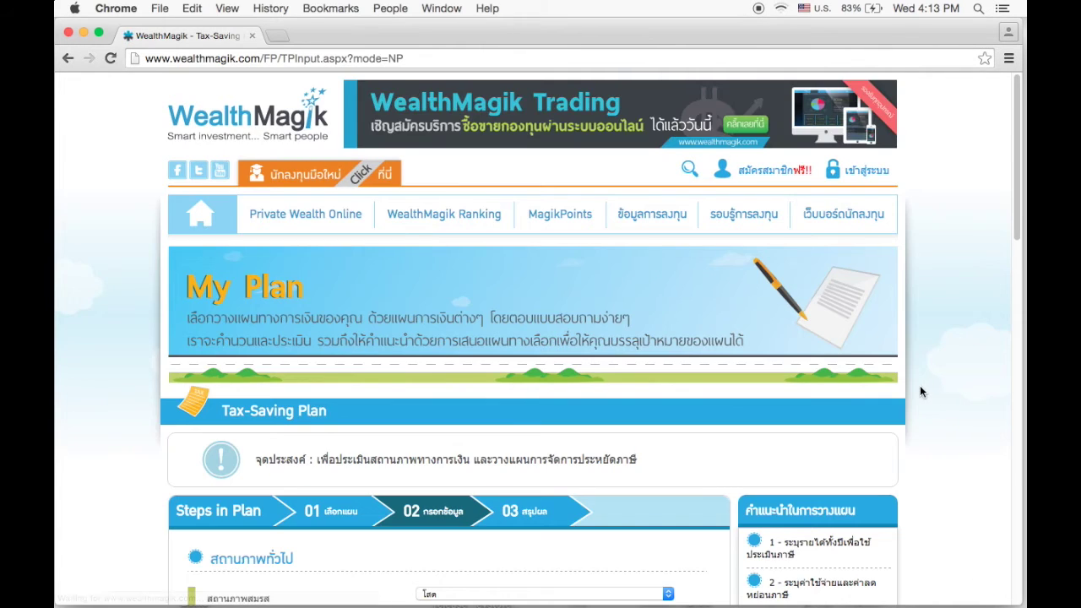
Try the marital status คู่สมรสไม่มีเงินได้ และความเป็นสามีภริยามีอยู่ตลอดปีภาษี, and set it back to โสด (single).
scroll(946, 394, "down", 5)
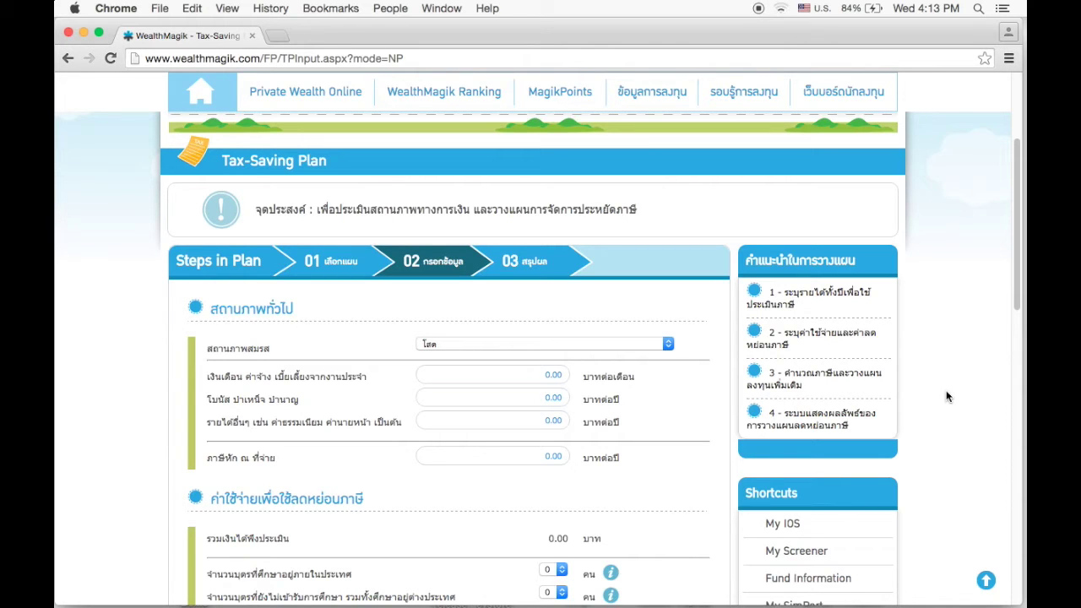
scroll(947, 396, "down", 1)
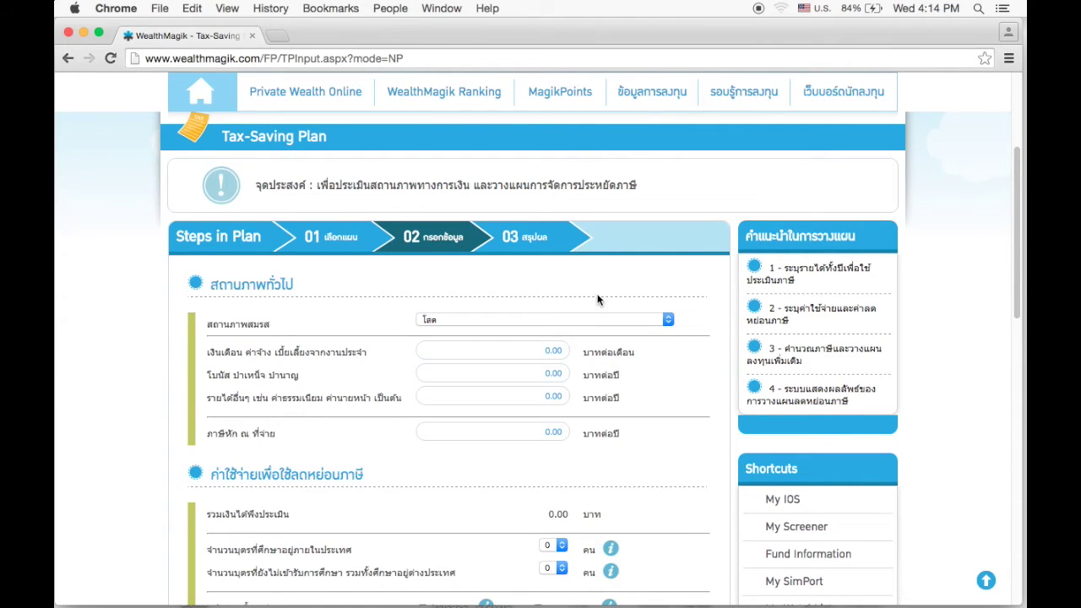
left_click(669, 321)
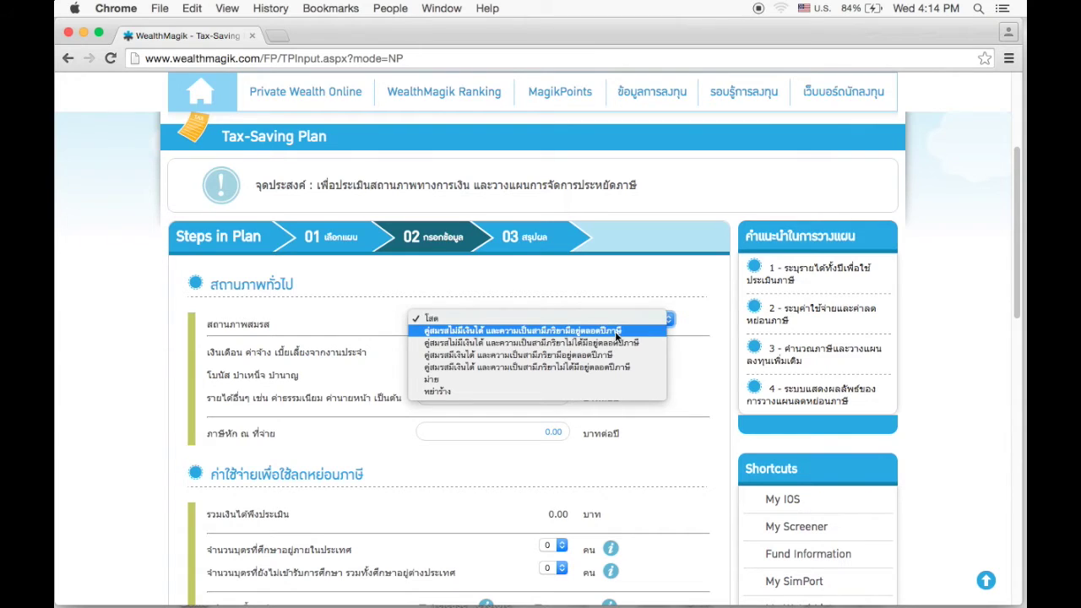
left_click(625, 330)
left_click(665, 320)
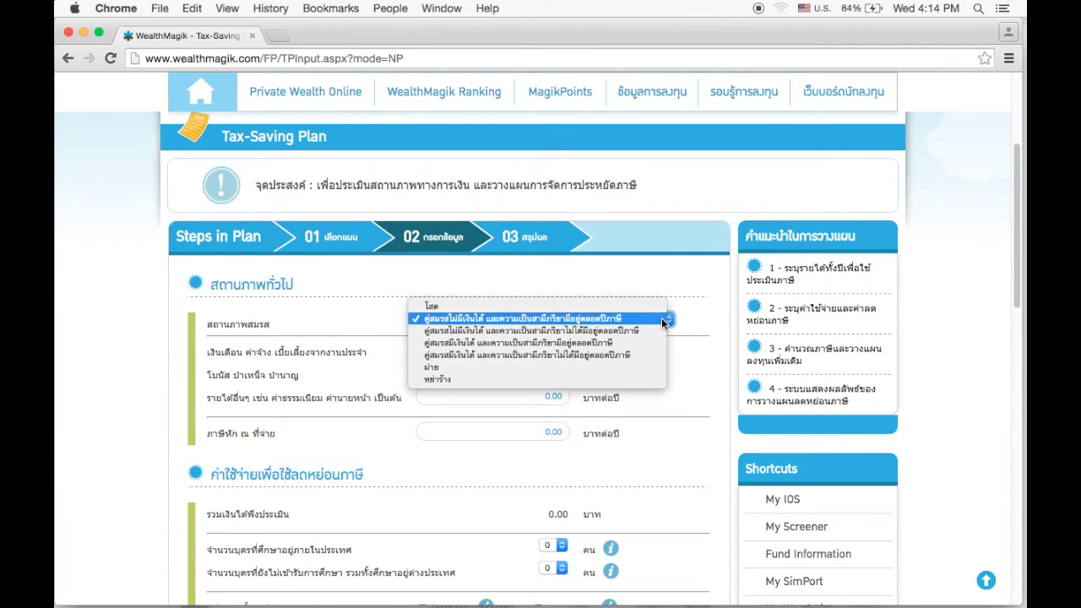
left_click(566, 308)
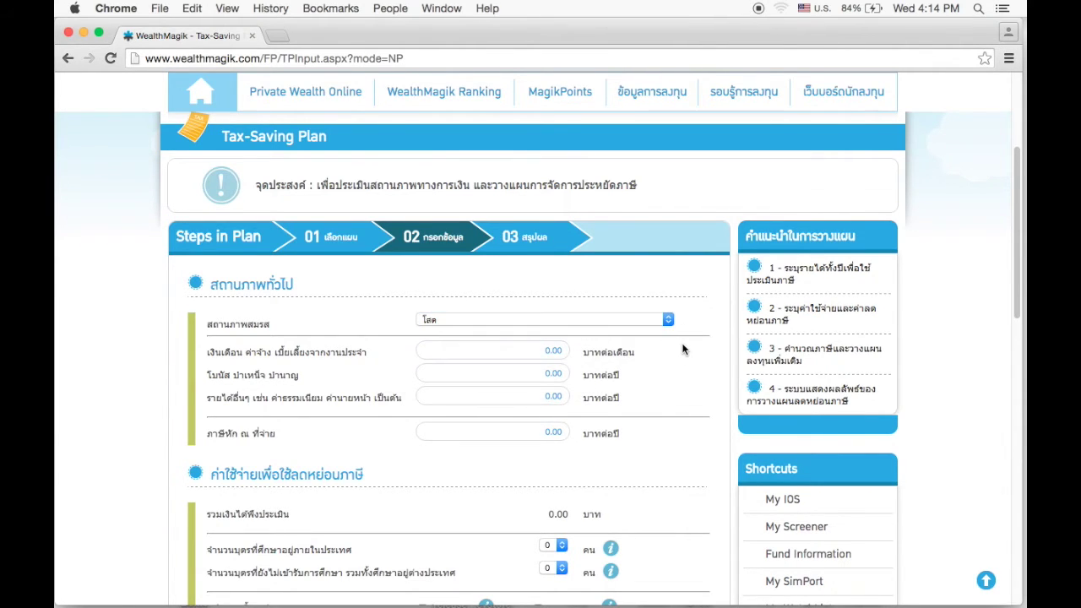
Open the Calculator app and place its window beside the form's income fields.
scroll(682, 347, "down", 1)
scroll(682, 347, "down", 2)
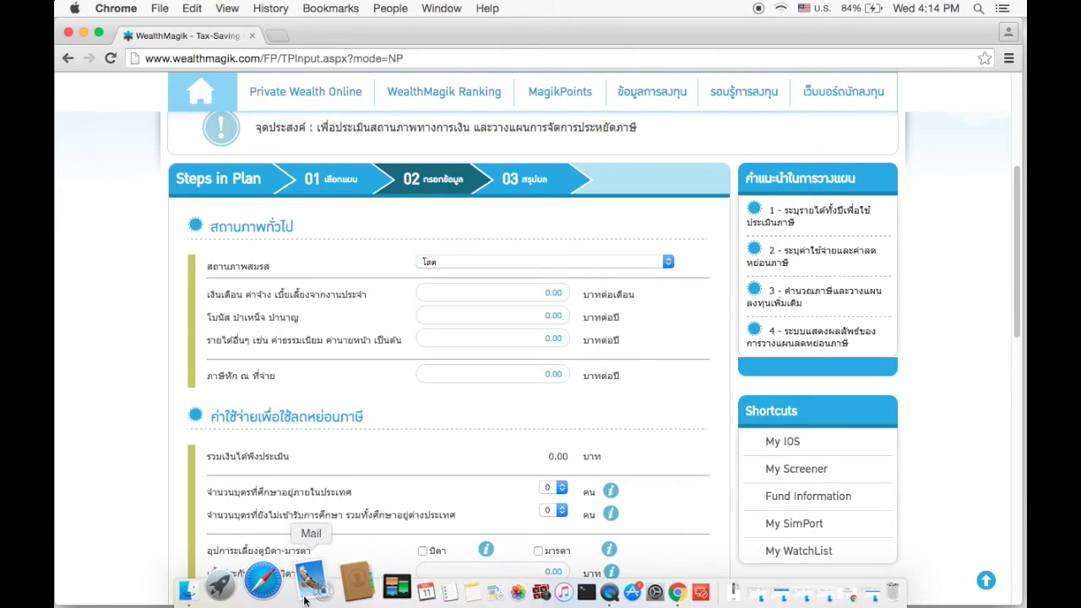
left_click(262, 591)
left_click(540, 283)
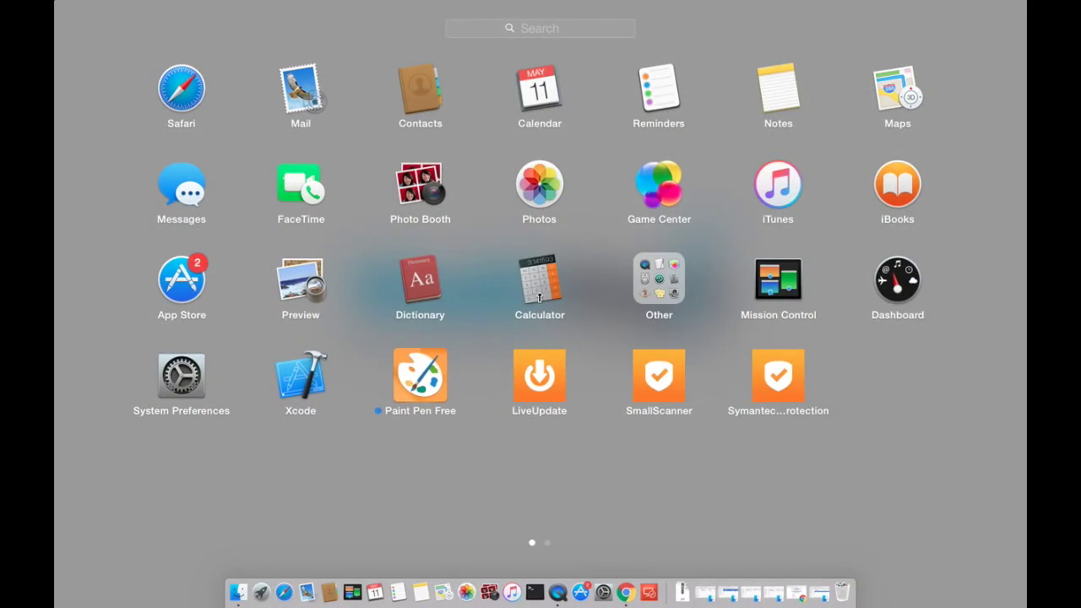
left_click_drag(410, 133, 752, 149)
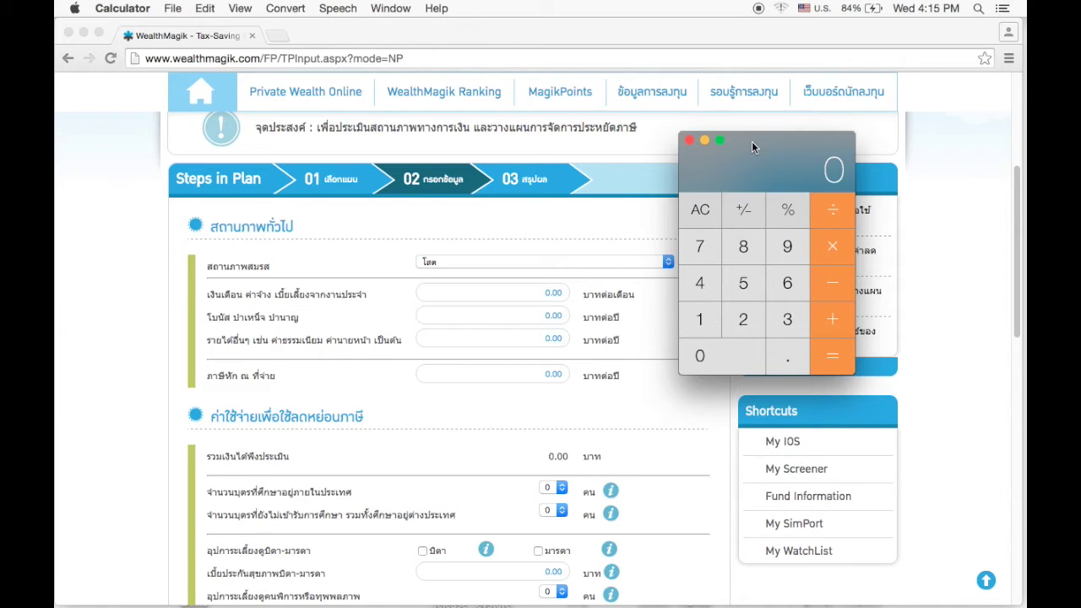
Calculate six months of salary at 30,000 by multiplying 30000 by 6.
left_click(787, 319)
left_click(737, 354)
left_click(737, 355)
left_click(737, 355)
left_click(737, 355)
left_click(832, 246)
left_click(787, 283)
left_click(834, 355)
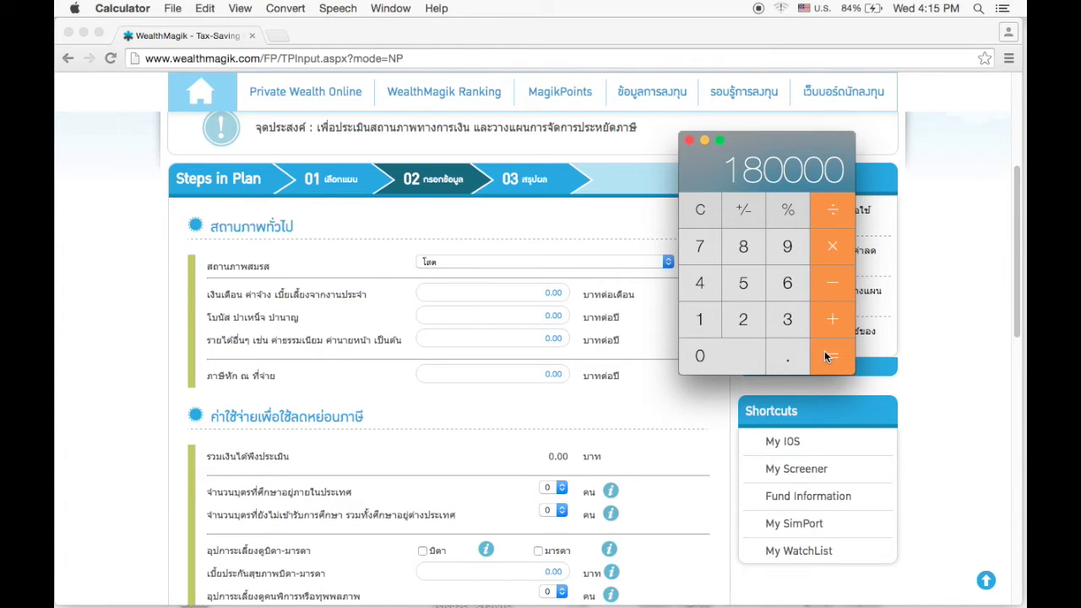
Calculate six months of salary at 35,000 by multiplying 35000 by 6.
left_click(787, 319)
left_click(743, 283)
double_click(739, 355)
left_click(739, 356)
left_click(828, 256)
left_click(787, 284)
left_click(831, 353)
Add 180000 to the calculated product to get the full-year salary.
left_click(831, 329)
left_click(702, 319)
left_click(743, 246)
left_click(733, 358)
double_click(733, 358)
left_click(733, 358)
left_click(826, 361)
Back in the Tax-Saving Plan form, set the monthly salary to 30,000 baht and the yearly bonus to 90,000 baht.
left_click(532, 290)
type("30,000")
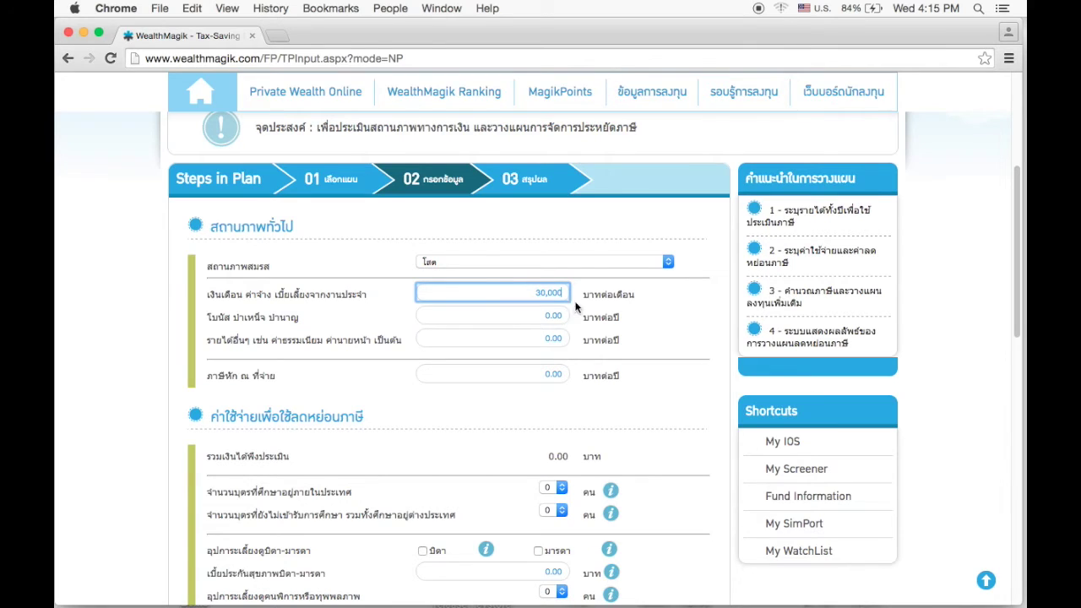
mouse_move(460, 595)
left_click(671, 322)
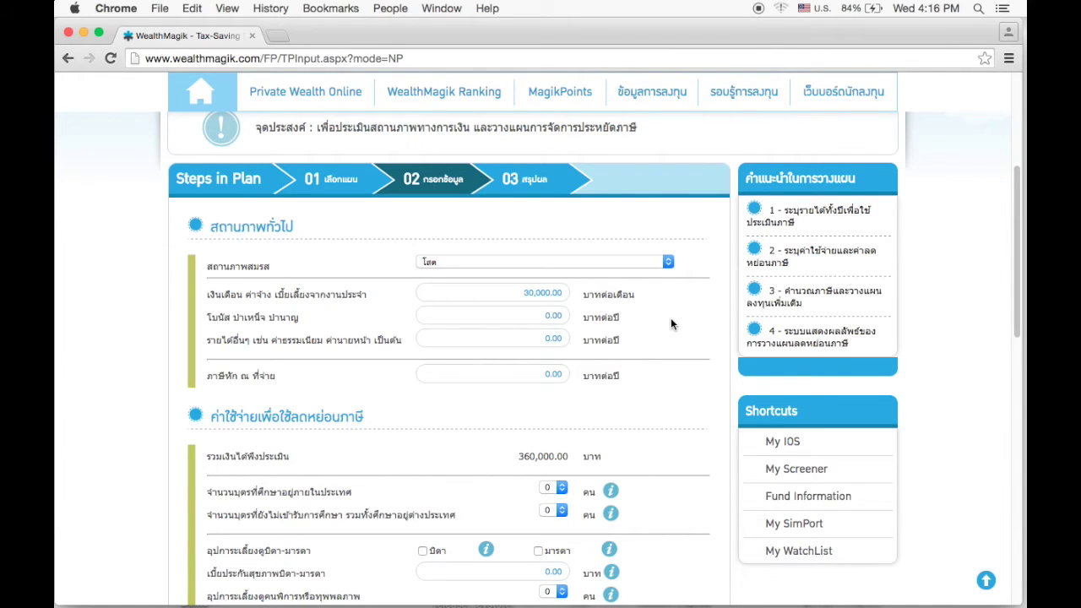
left_click(537, 311)
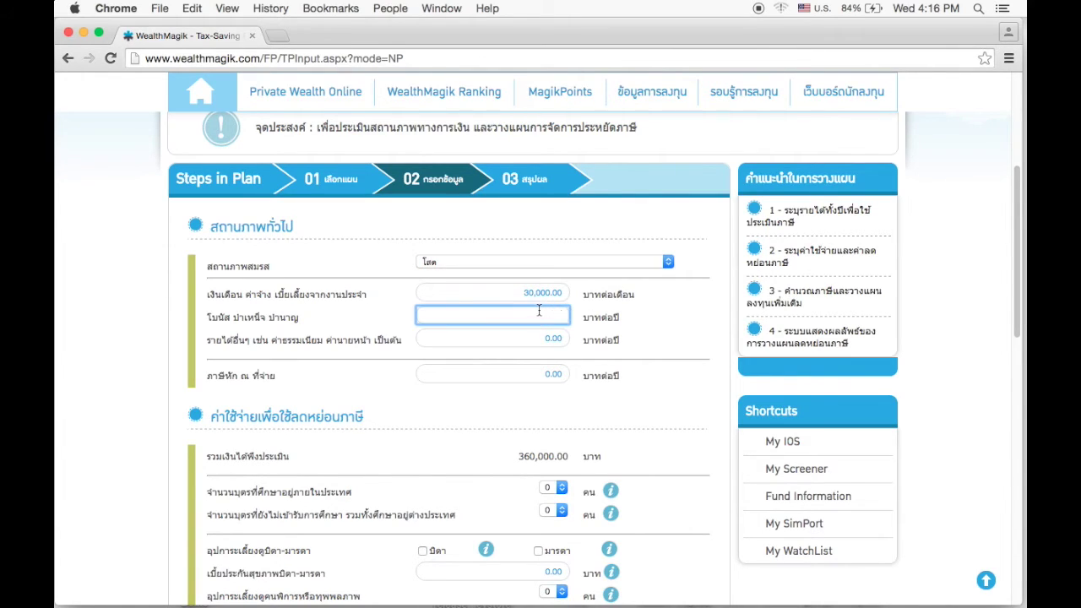
type("900000")
left_click(663, 333)
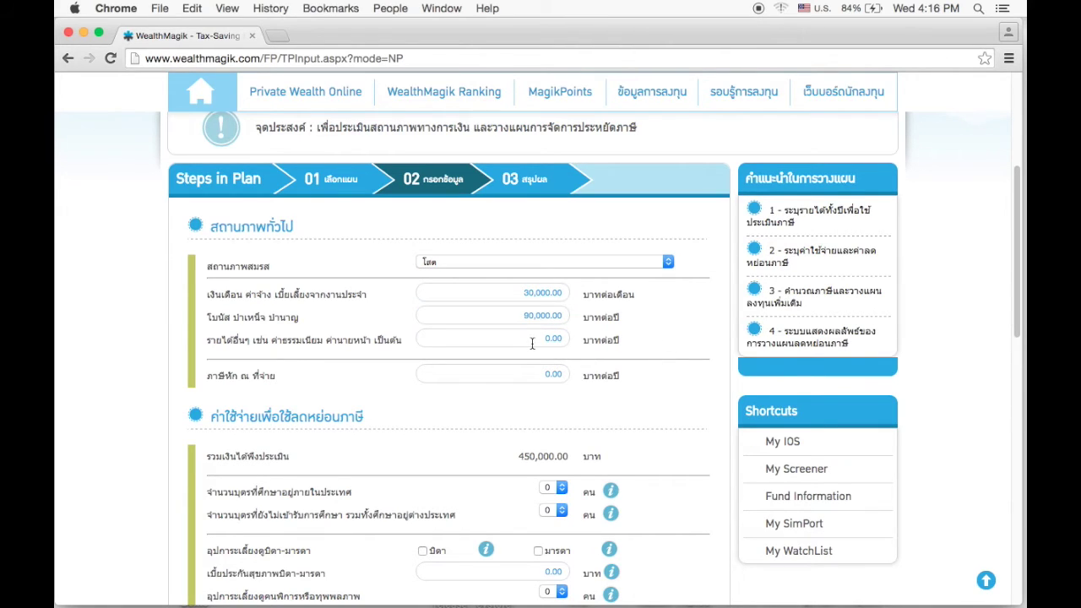
Read the information notes on the deductions for children, parental care, parents' health insurance and care of disabled persons.
scroll(670, 336, "down", 2)
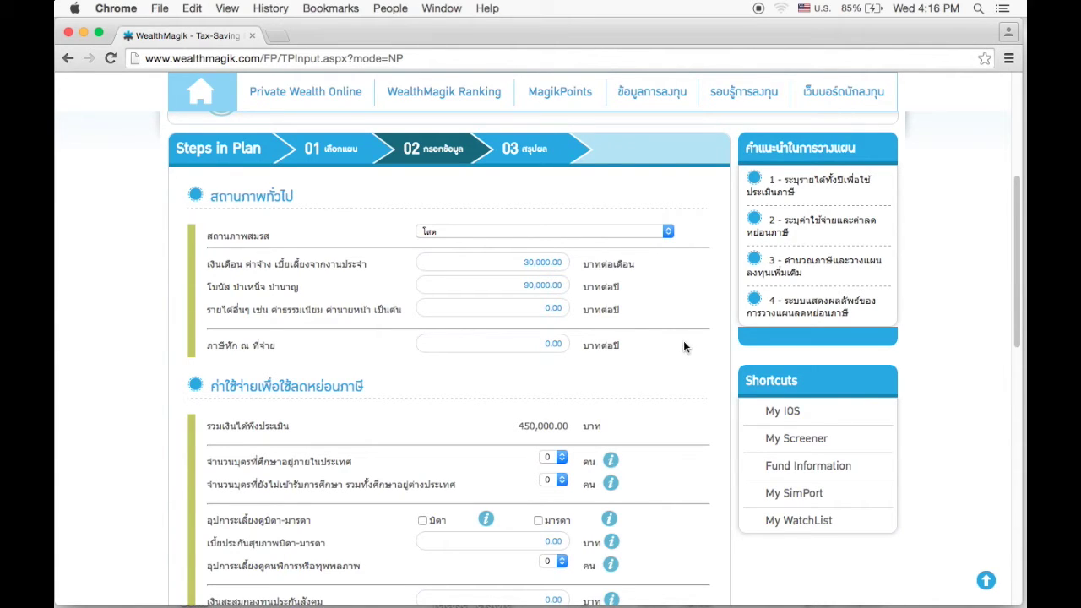
scroll(667, 351, "down", 2)
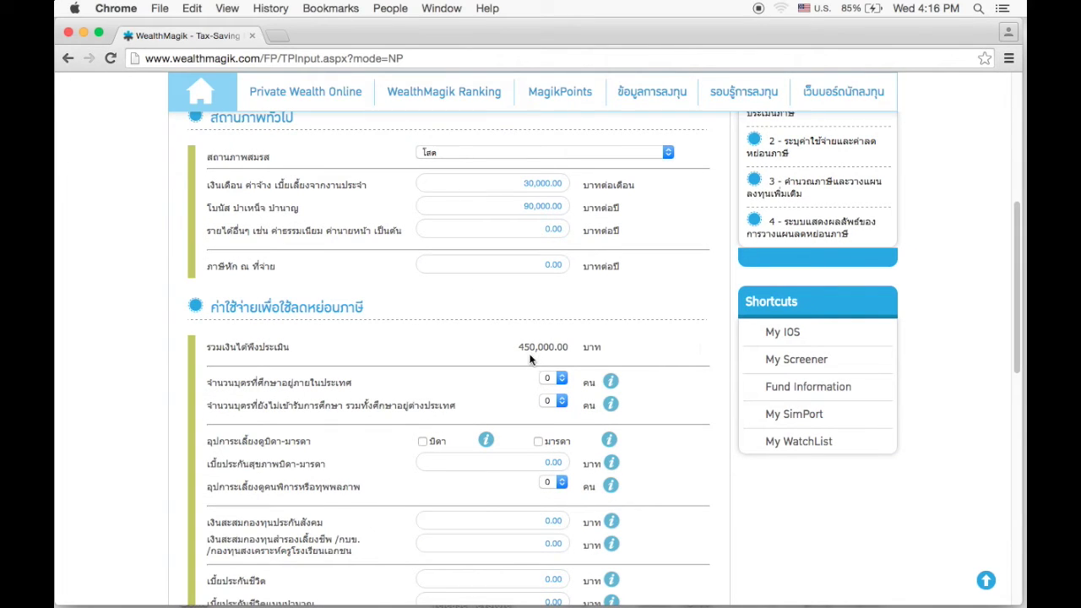
scroll(638, 345, "down", 3)
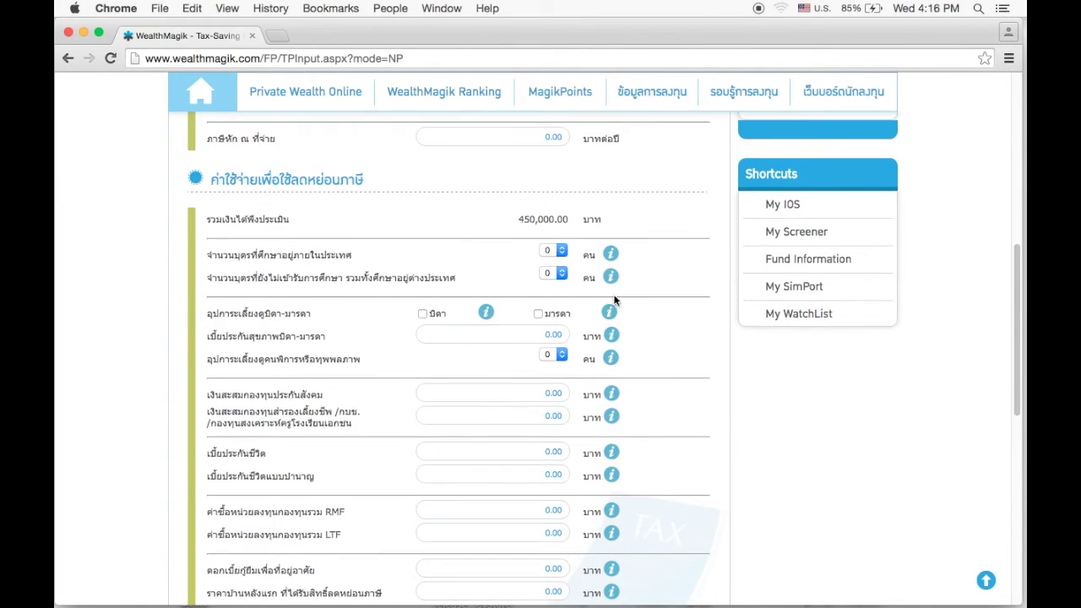
mouse_move(612, 254)
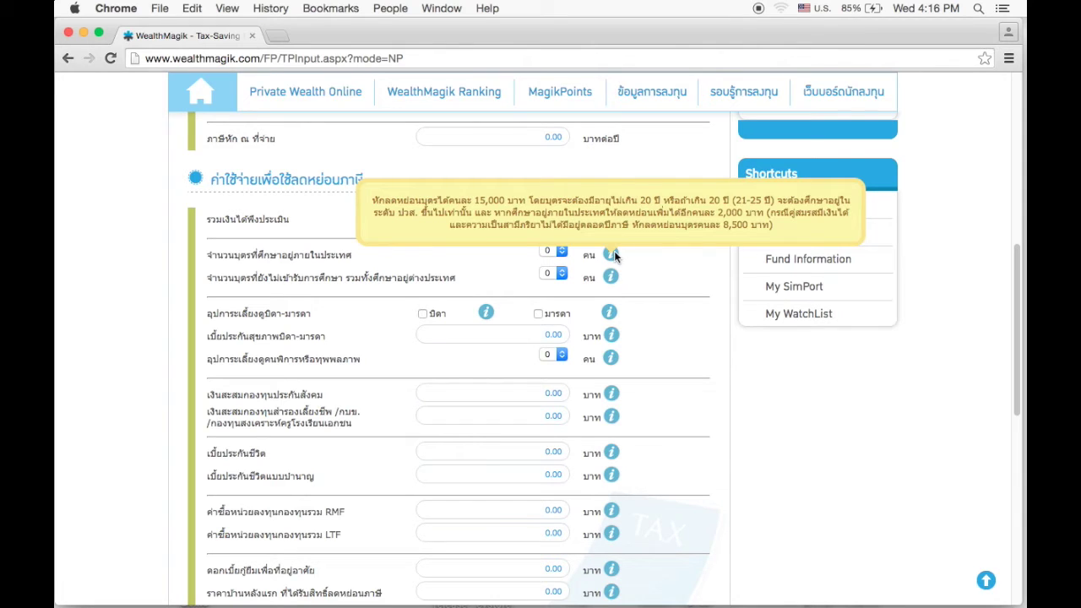
mouse_move(615, 276)
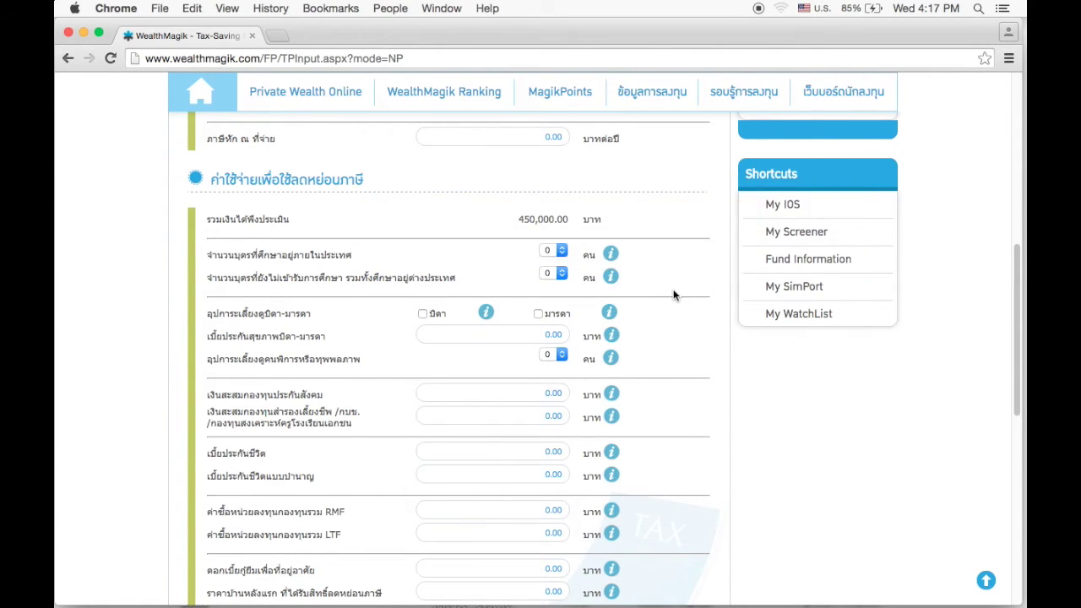
scroll(673, 289, "up", 3)
scroll(675, 293, "down", 3)
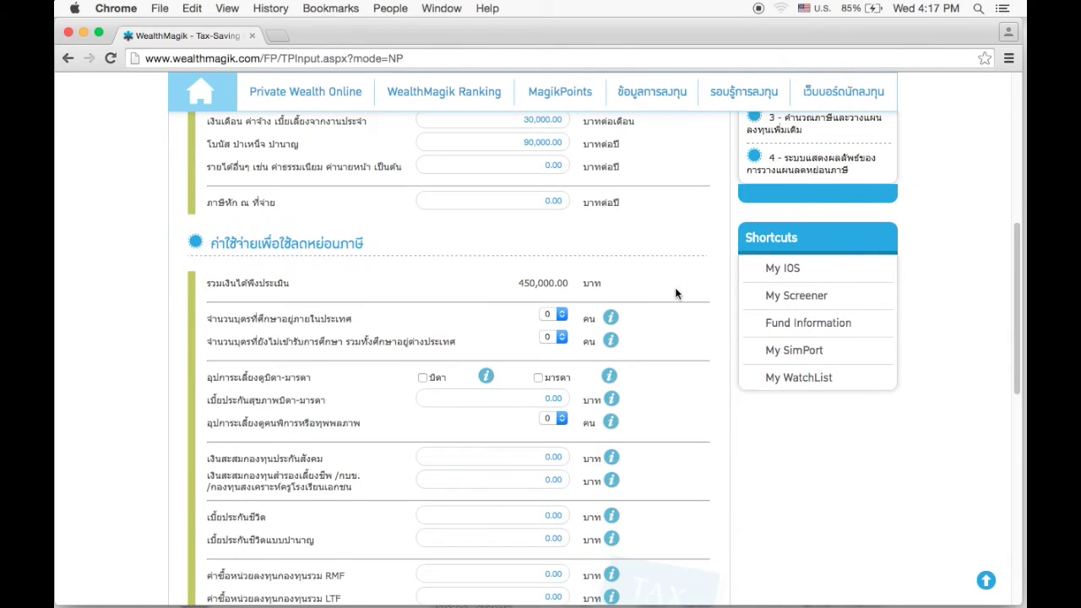
mouse_move(611, 297)
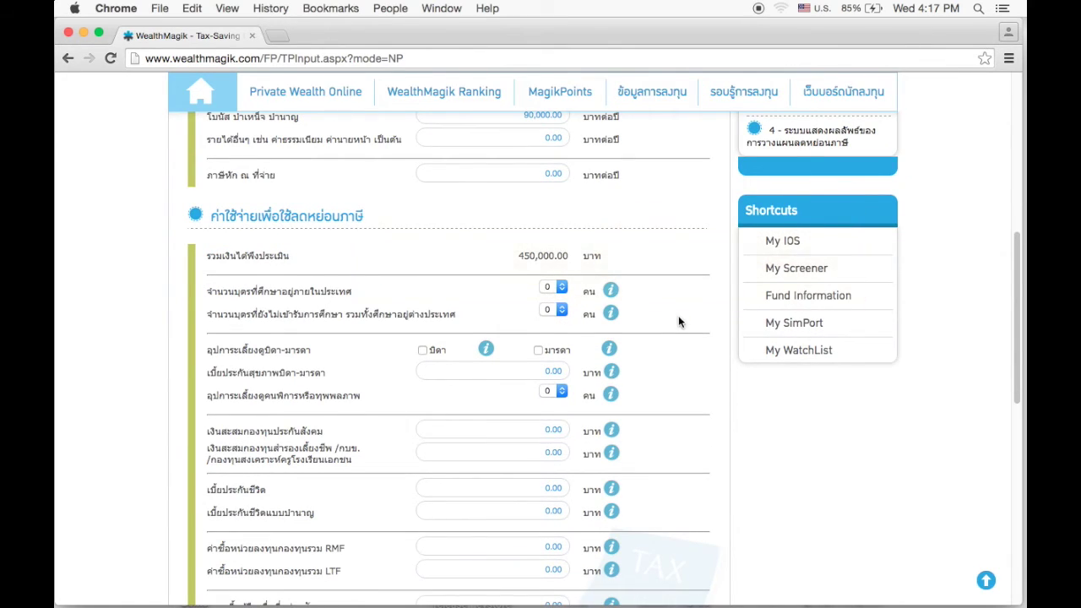
scroll(667, 323, "down", 2)
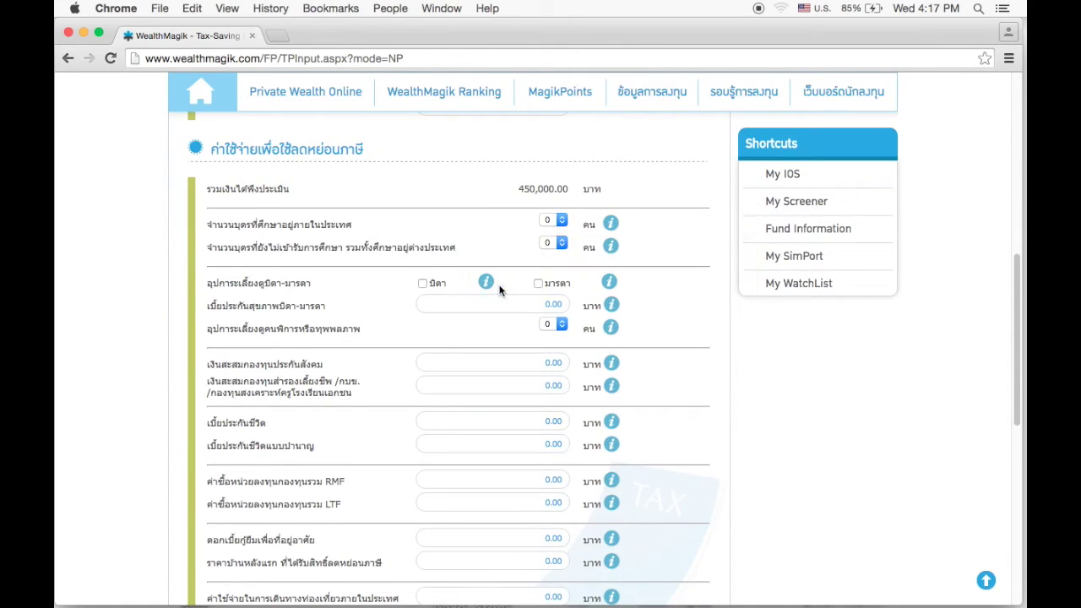
mouse_move(488, 284)
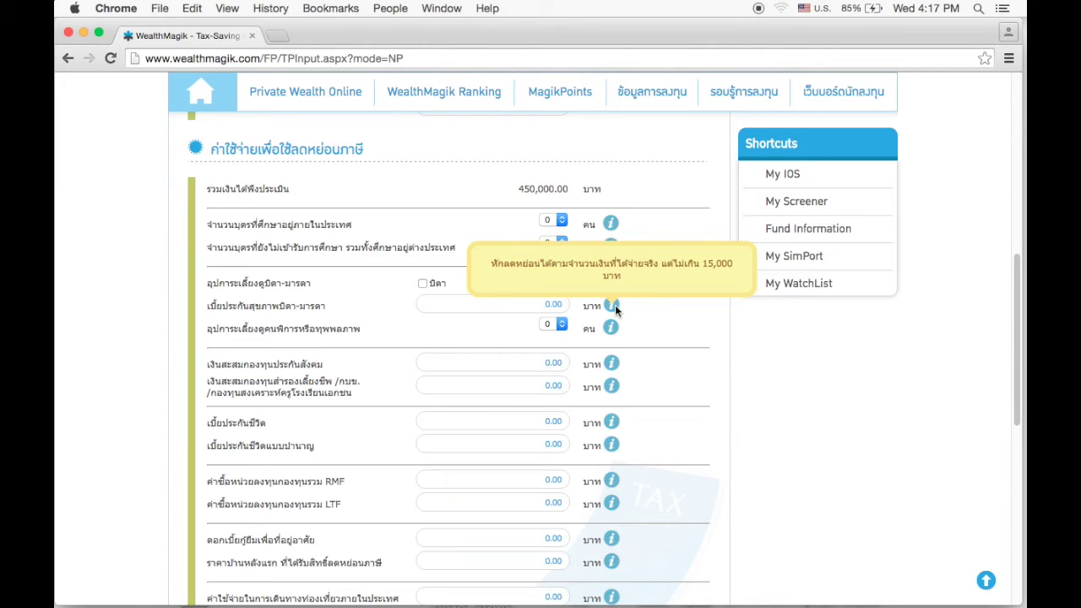
mouse_move(615, 333)
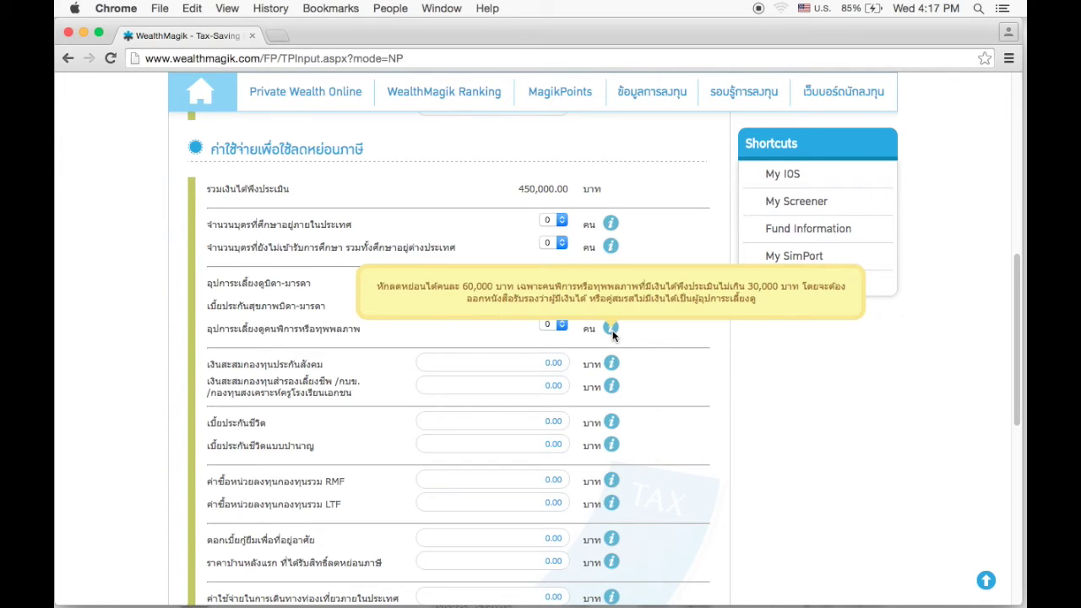
Set the social security fund contribution (เงินสะสมกองทุนประกันสังคม) to 9,000 baht.
scroll(679, 335, "down", 1)
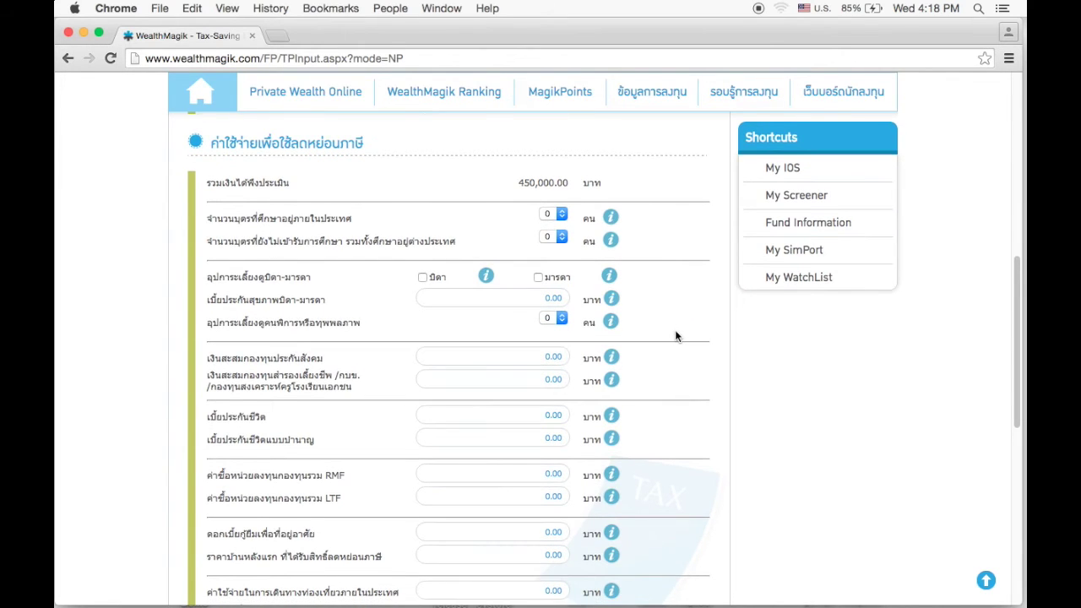
scroll(675, 336, "down", 2)
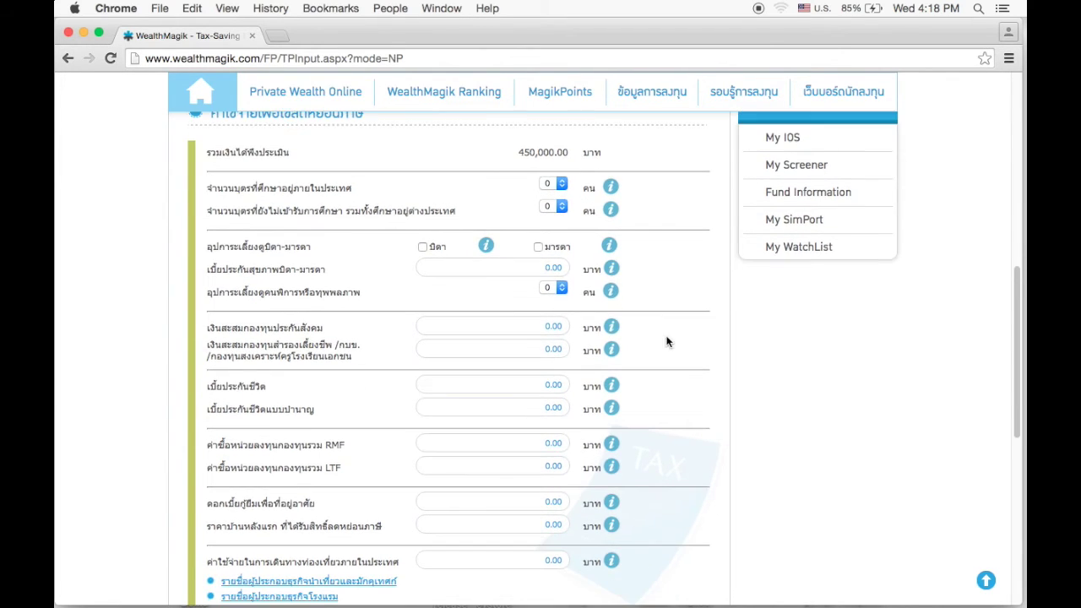
left_click(514, 330)
type("9000")
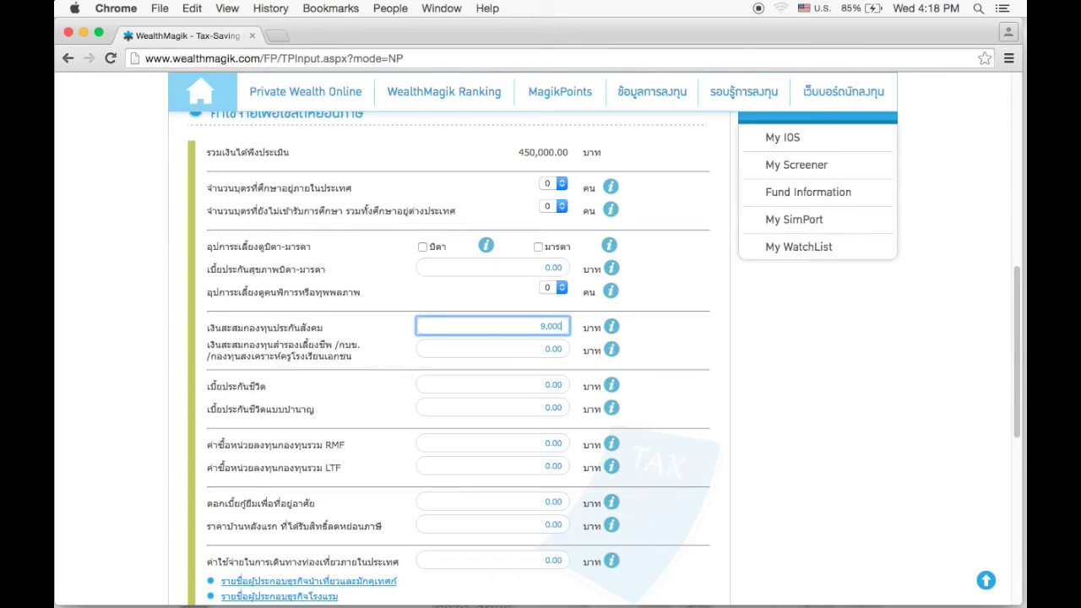
left_click(655, 353)
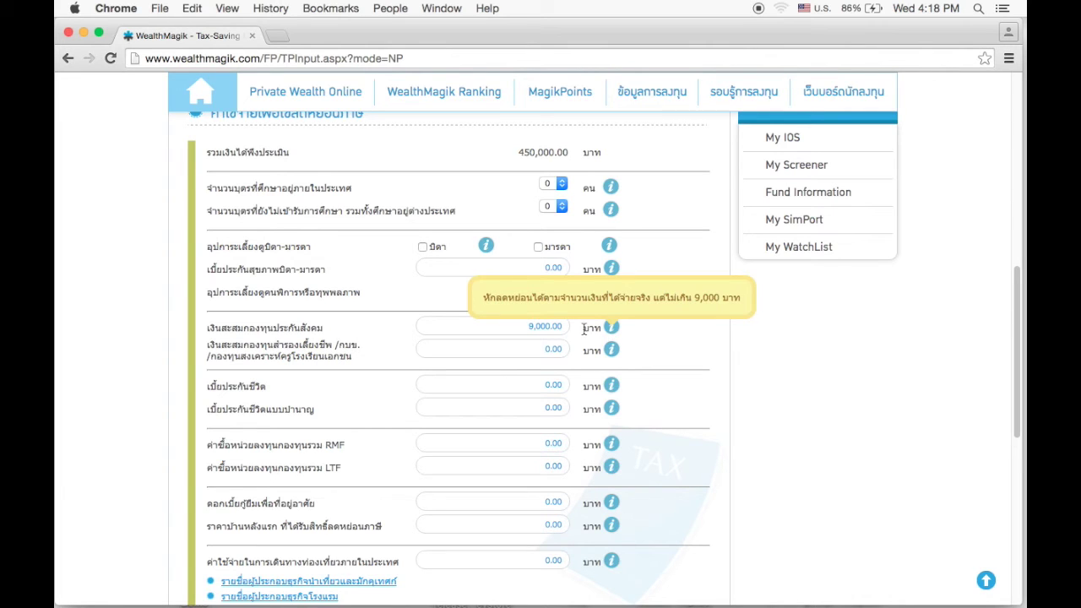
Read the information notes on the deductions for pension life insurance, LTF fund purchases and the first-home price.
scroll(711, 345, "down", 1)
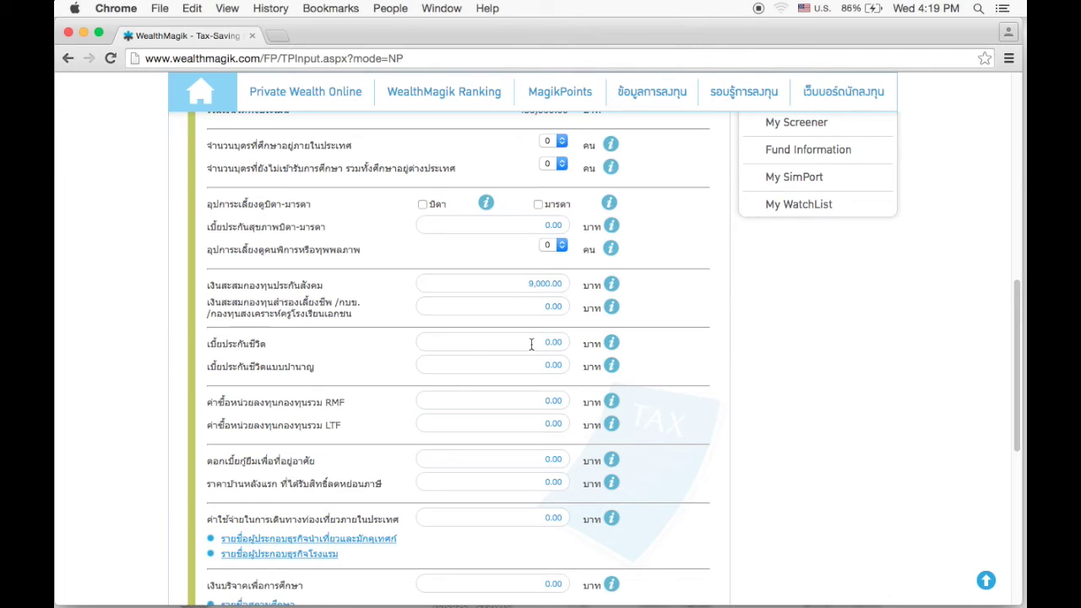
mouse_move(614, 376)
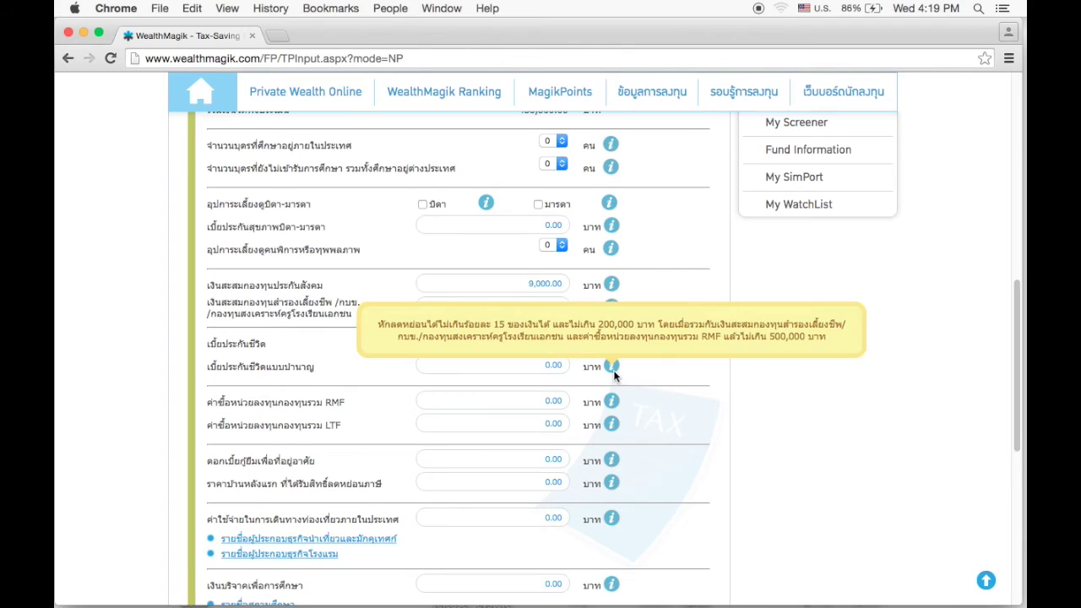
scroll(625, 382, "down", 1)
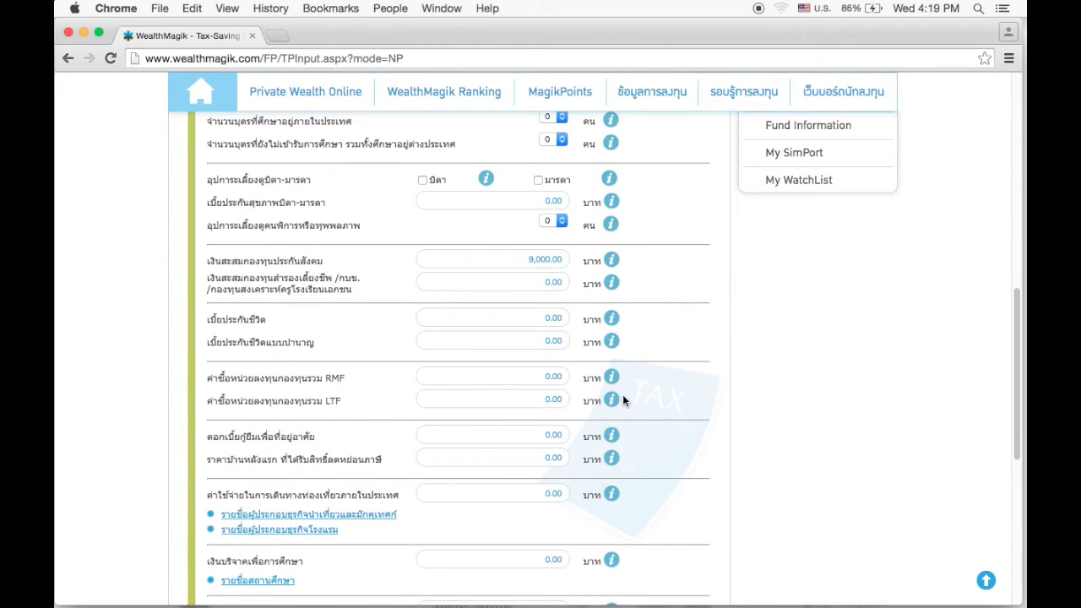
mouse_move(613, 384)
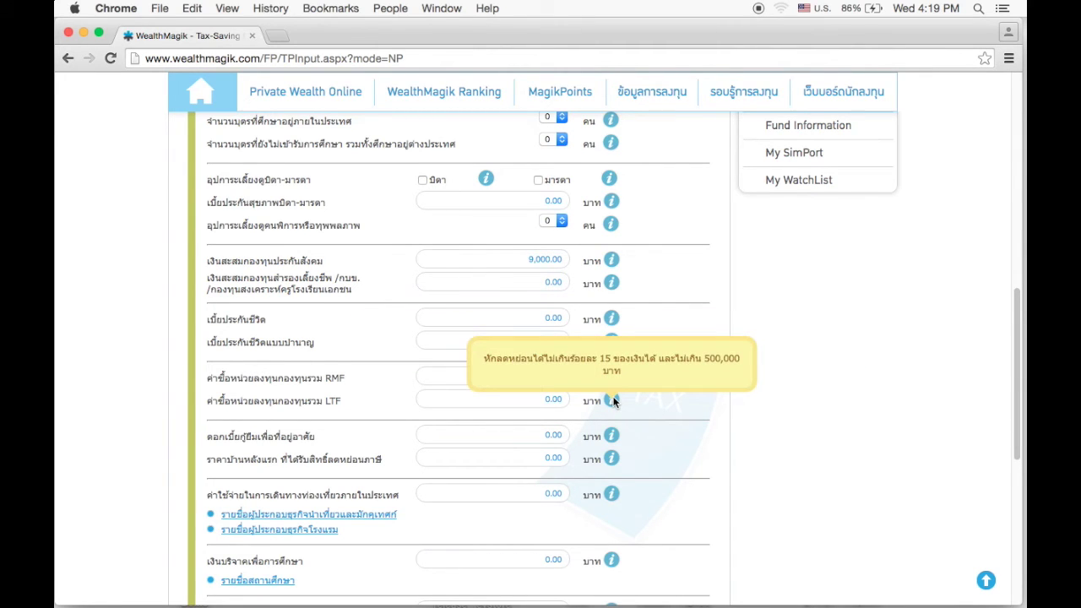
scroll(681, 406, "down", 2)
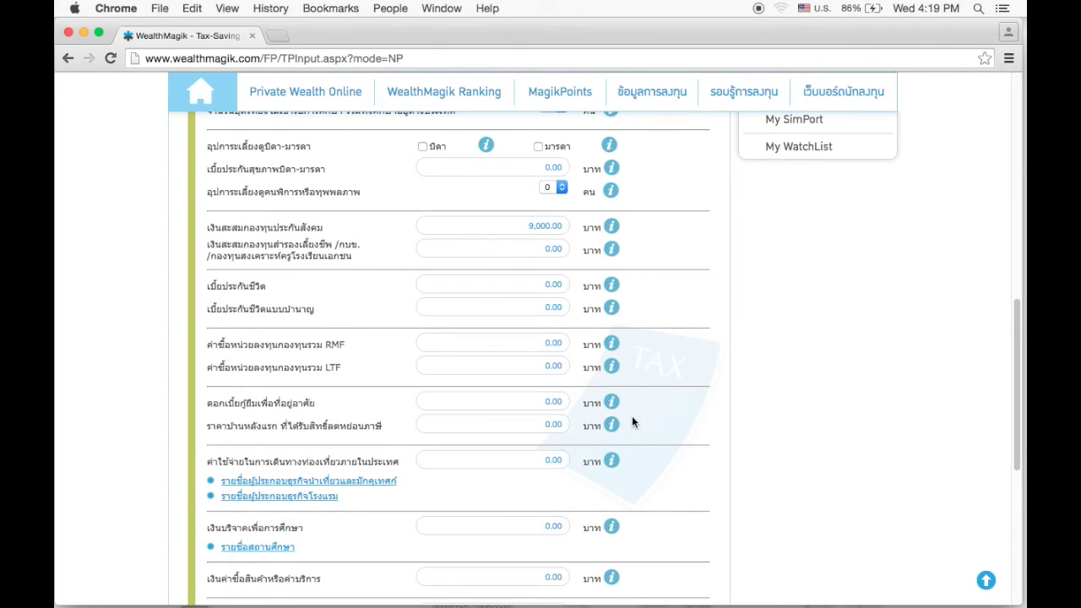
mouse_move(613, 425)
scroll(688, 440, "down", 1)
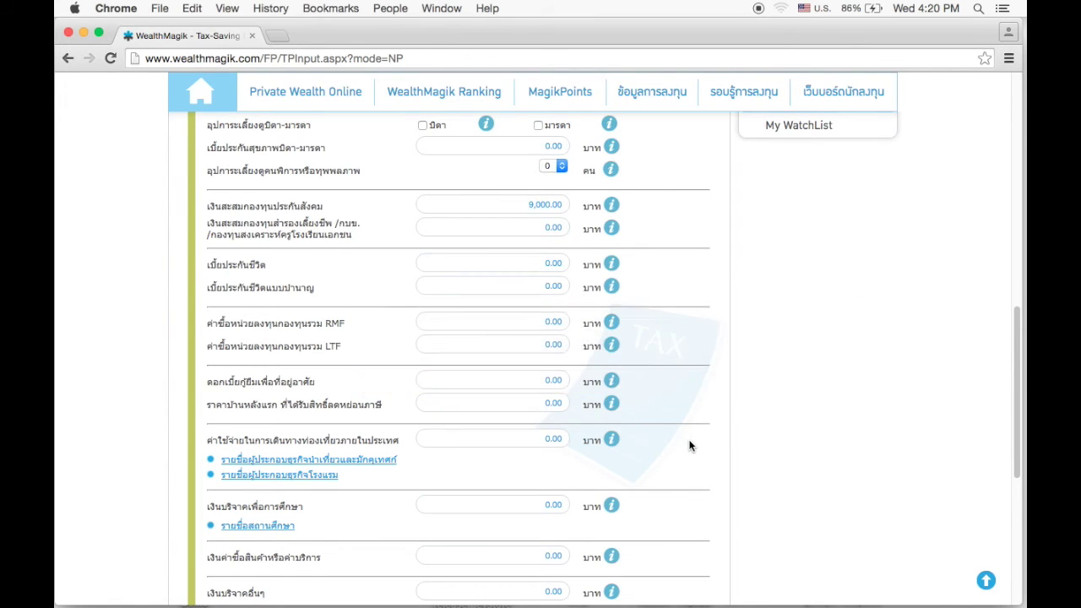
Examine the deduction entries and notes for domestic travel, educational donations, purchases of goods or services, and other donations.
scroll(689, 444, "down", 2)
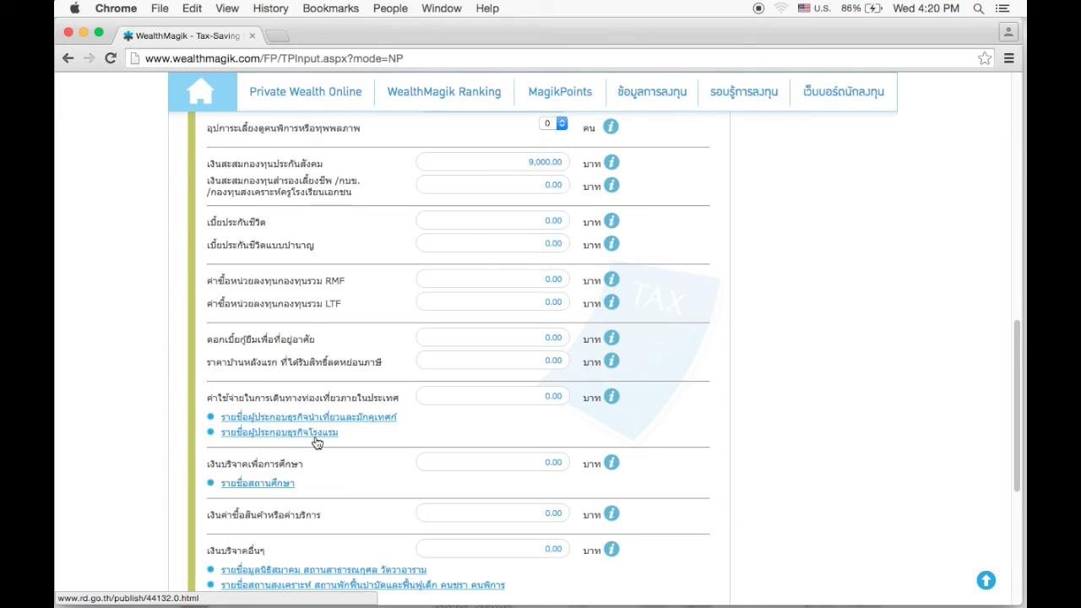
scroll(727, 420, "down", 2)
scroll(726, 421, "down", 2)
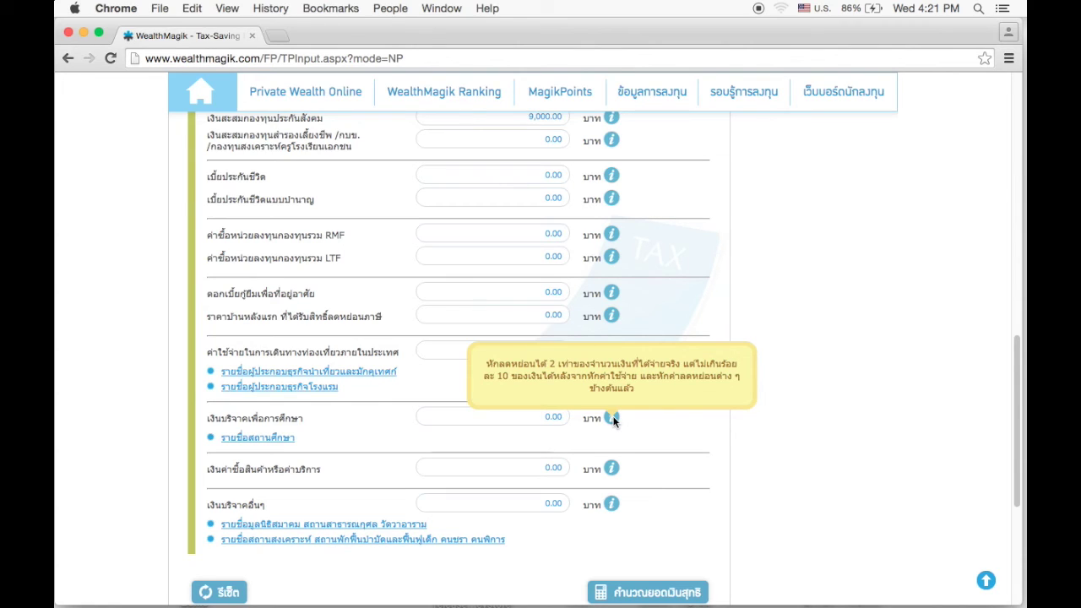
scroll(656, 405, "down", 1)
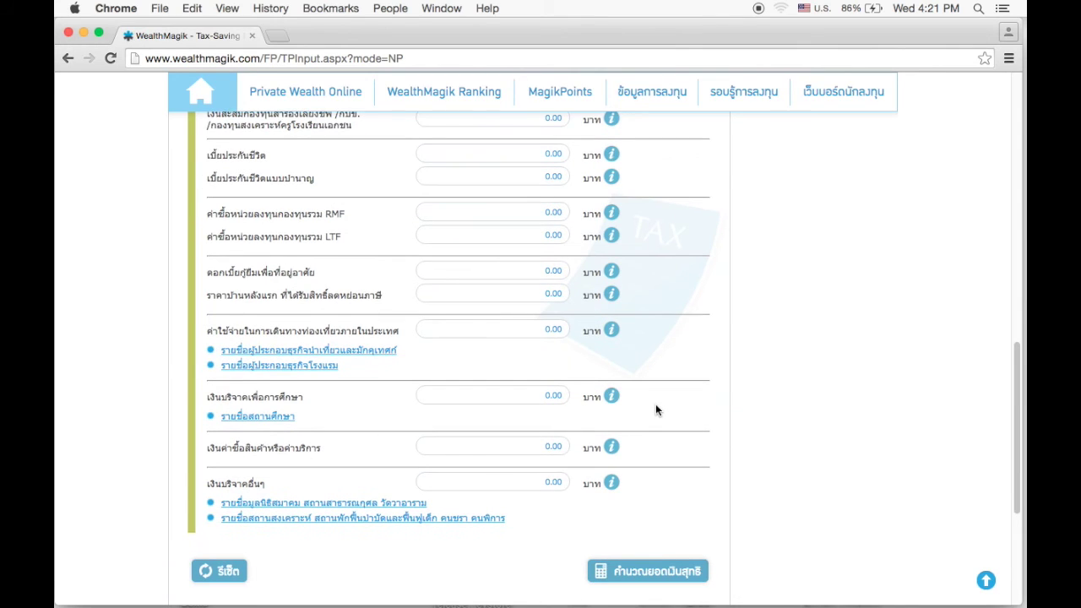
mouse_move(619, 449)
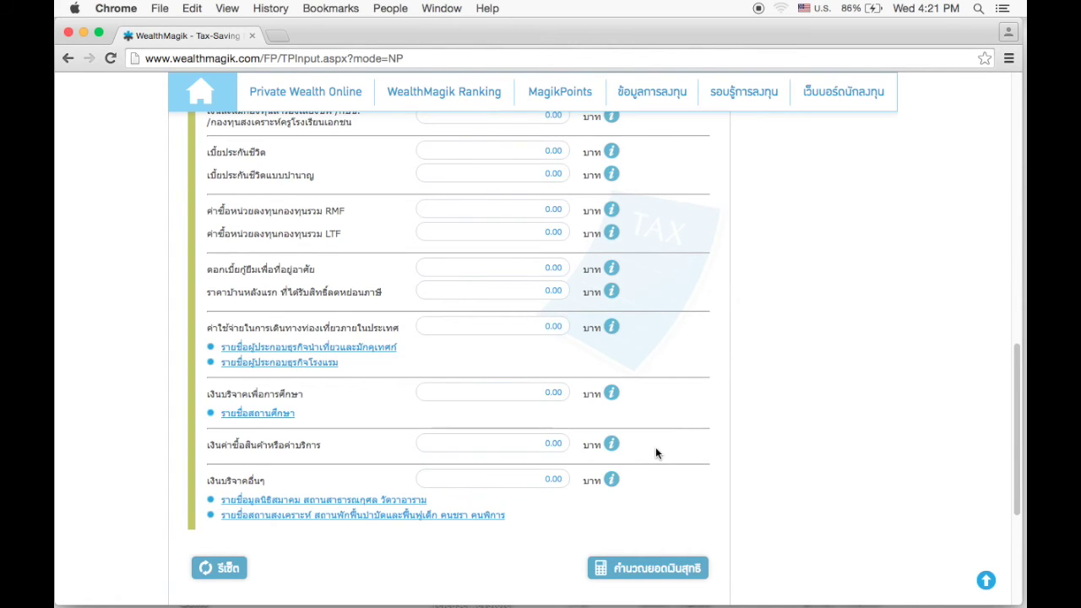
scroll(655, 447, "down", 2)
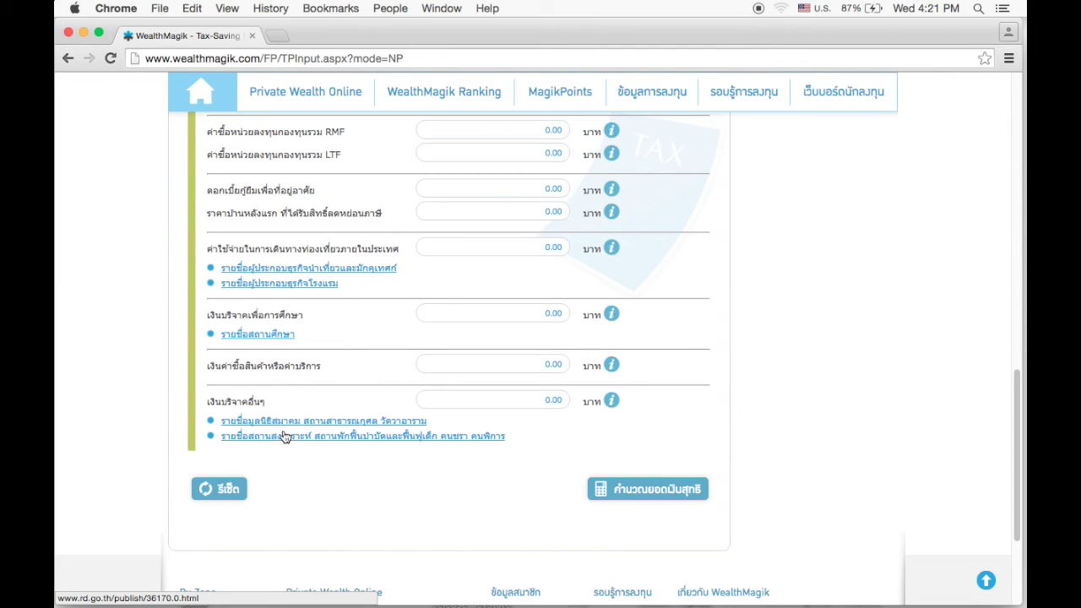
Check over the deduction entries and calculate the net amount (คำนวณยอดเงินสุทธิ).
scroll(792, 362, "up", 5)
scroll(788, 356, "down", 6)
scroll(783, 360, "up", 4)
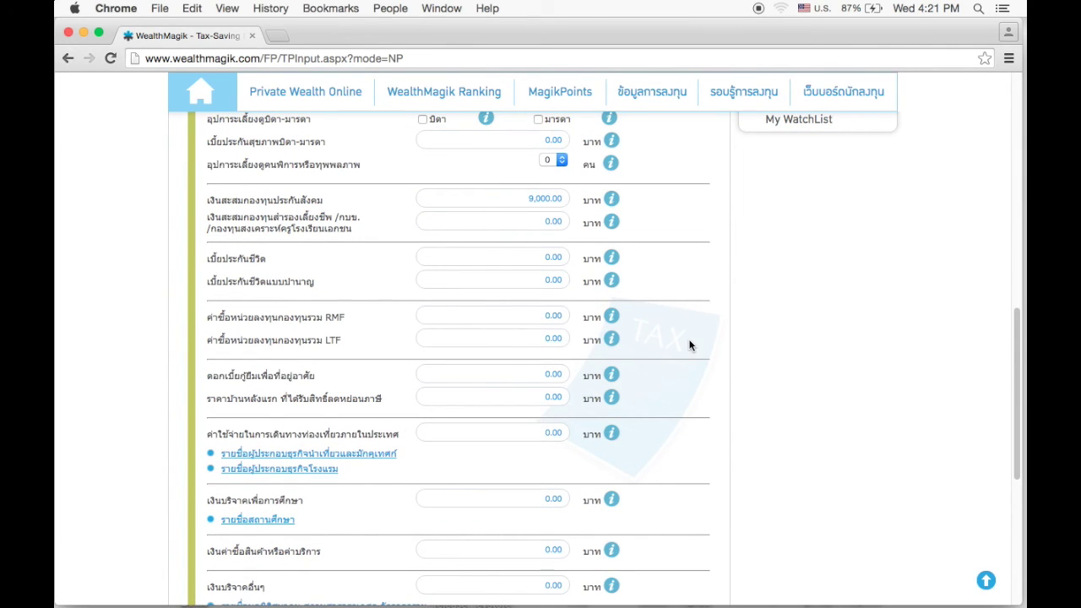
scroll(689, 345, "down", 3)
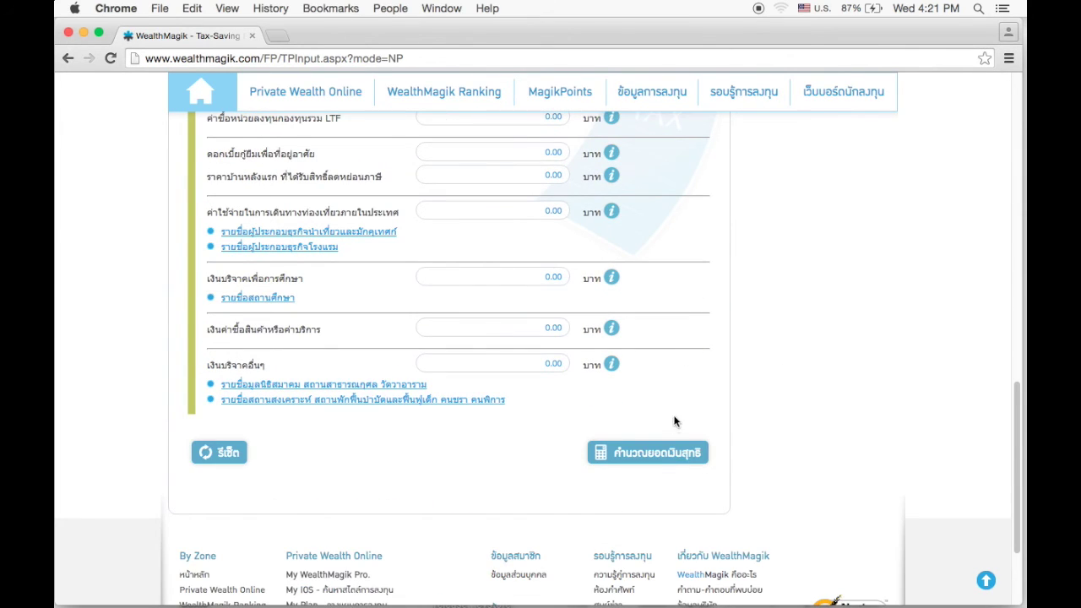
left_click(659, 454)
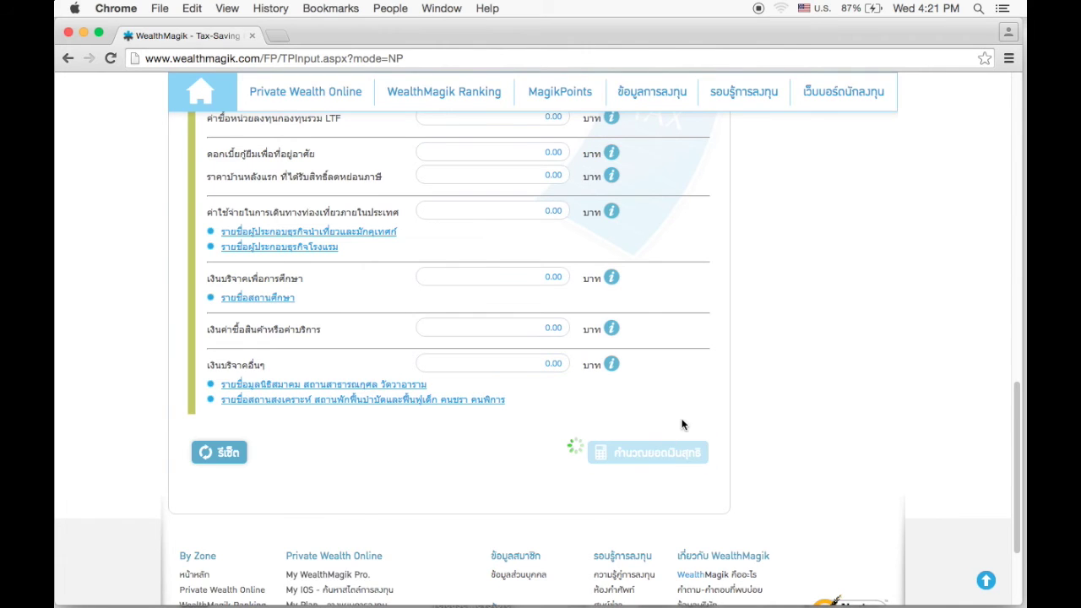
Review the tax calculation results and bracket table, and proceed to additional investment planning (วางแผนลงทุนเพิ่มเติม).
scroll(724, 414, "up", 15)
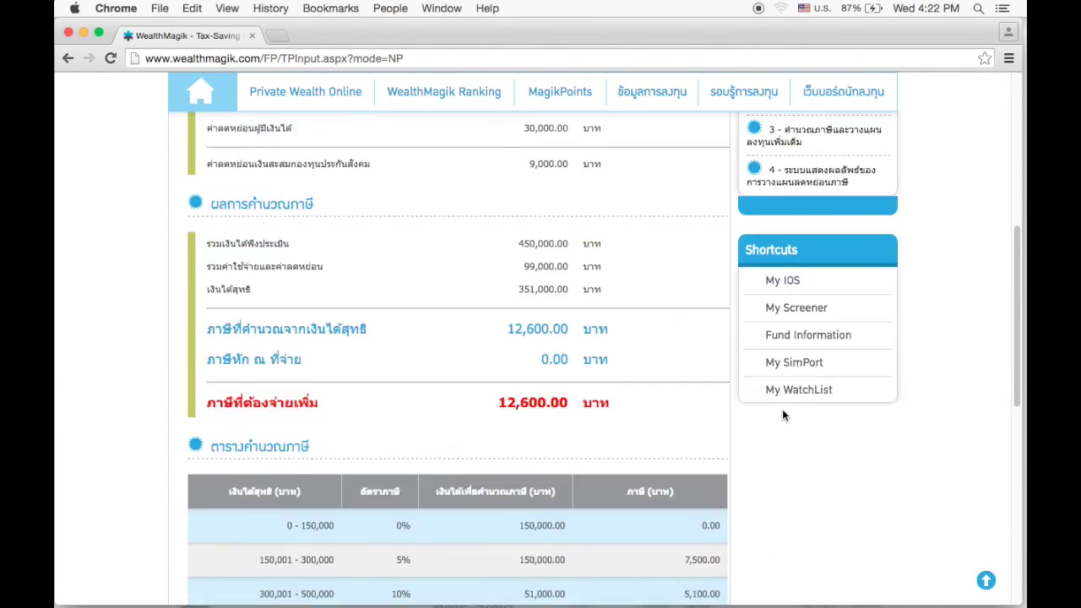
scroll(703, 413, "down", 2)
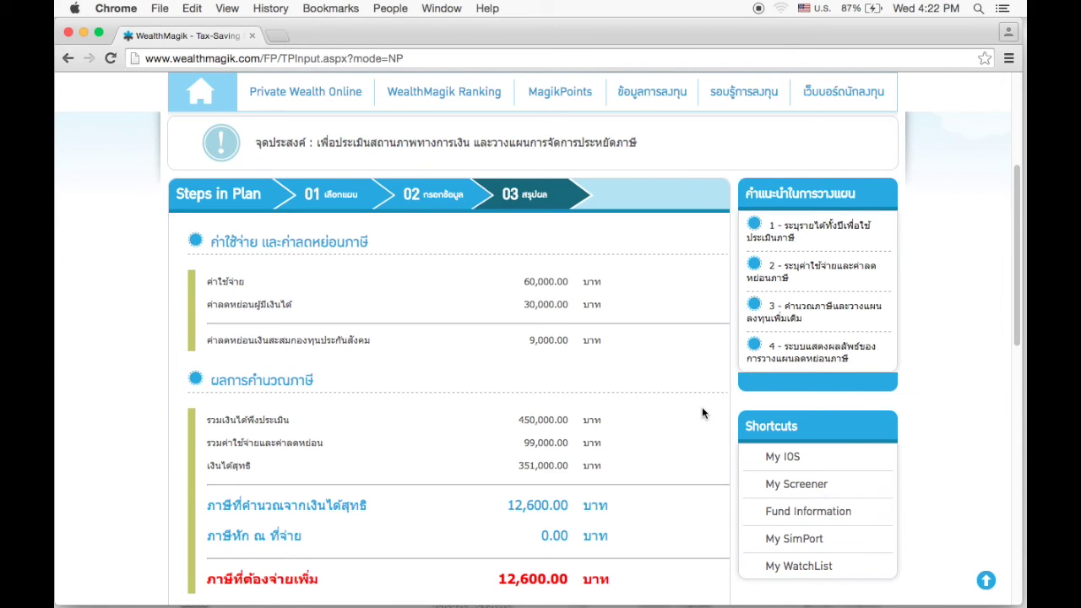
scroll(701, 413, "down", 8)
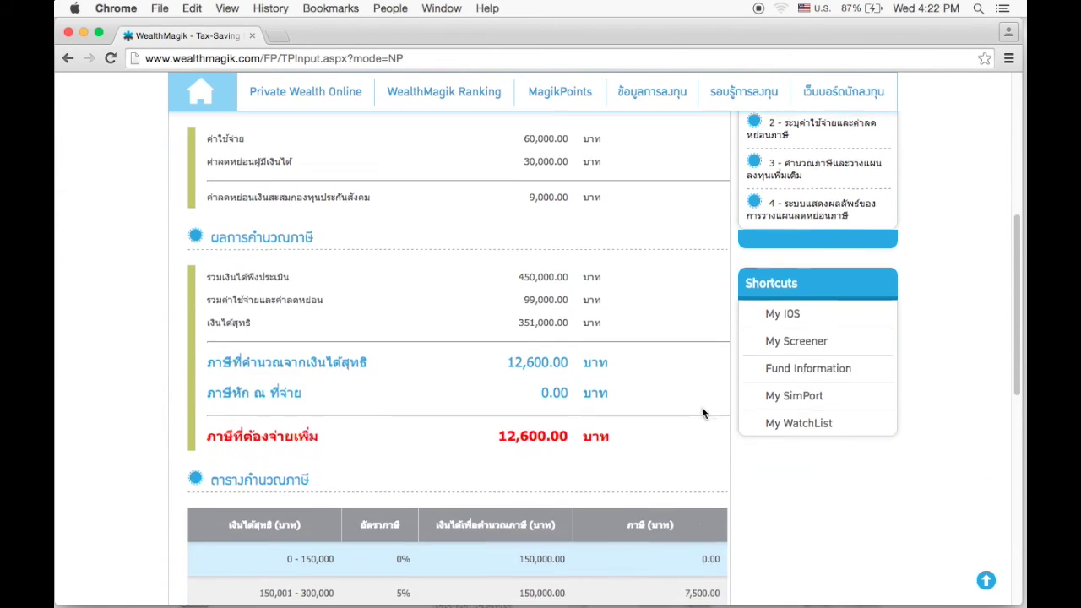
scroll(702, 413, "down", 8)
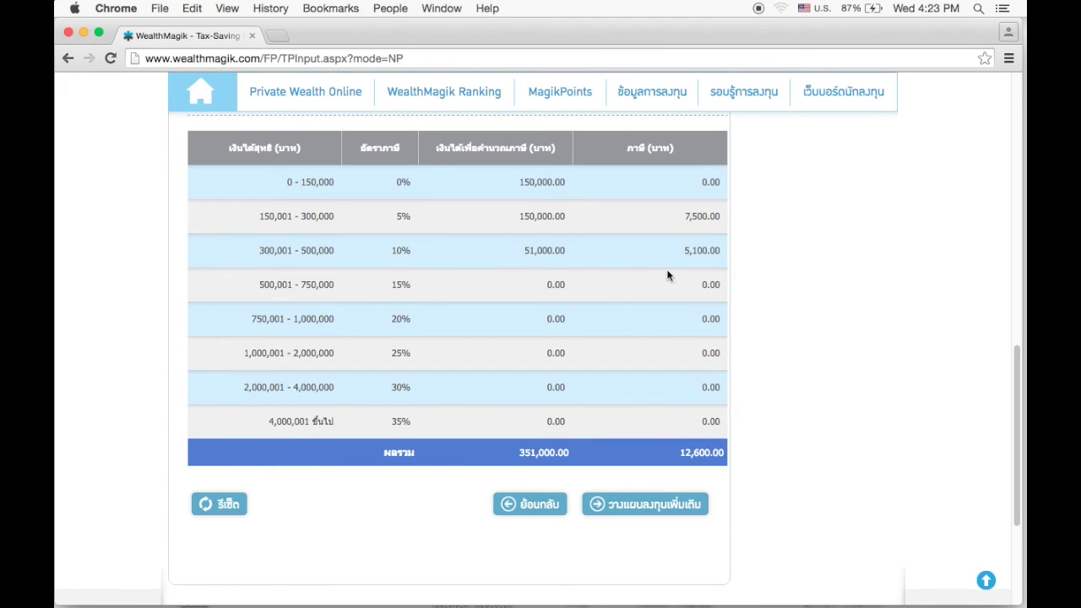
left_click(643, 505)
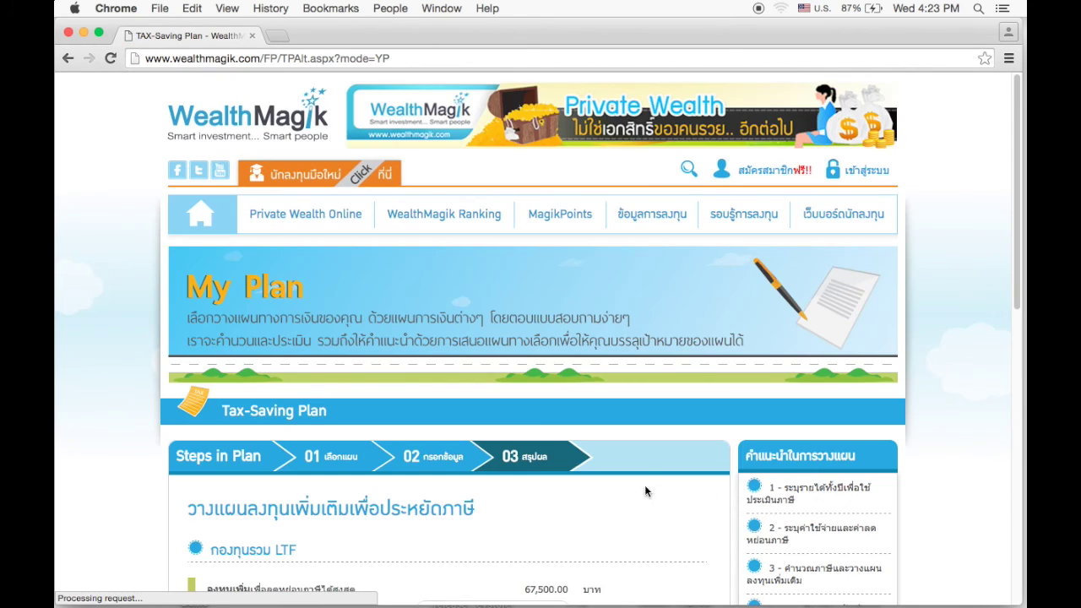
Set the additional LTF fund purchase to 20,000 baht and the additional RMF fund purchase to 10,000 baht.
scroll(658, 447, "up", 3)
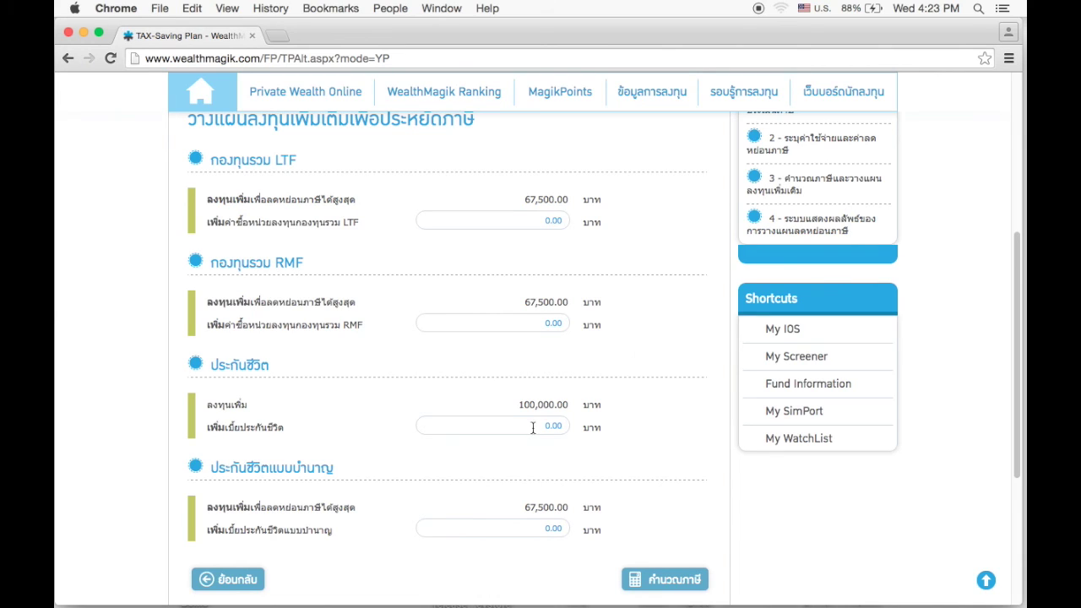
left_click(543, 219)
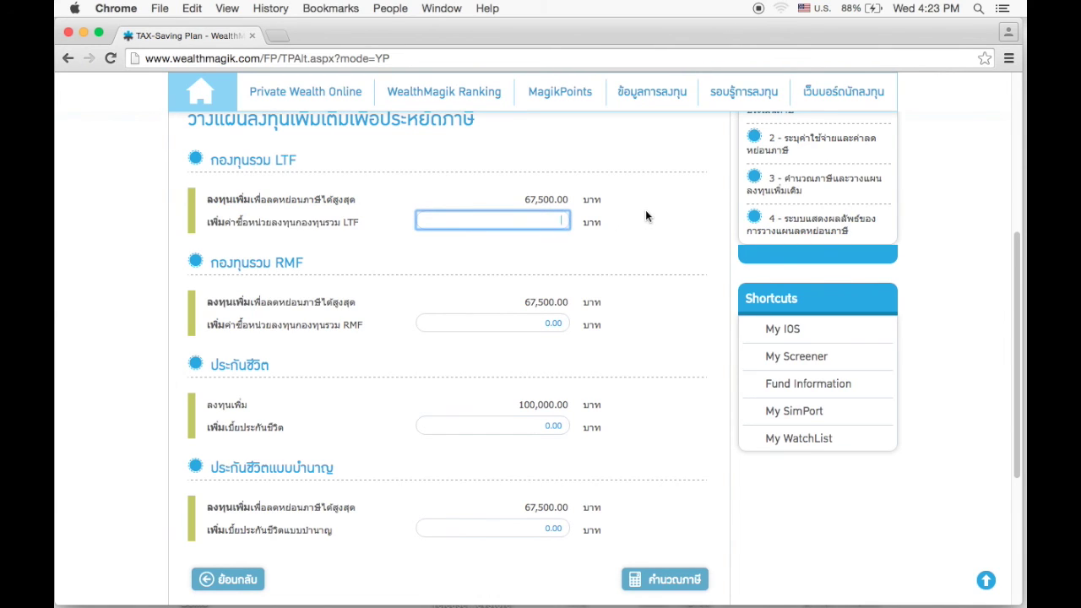
type("200000")
left_click(532, 321)
type("100000")
key("BackSpace")
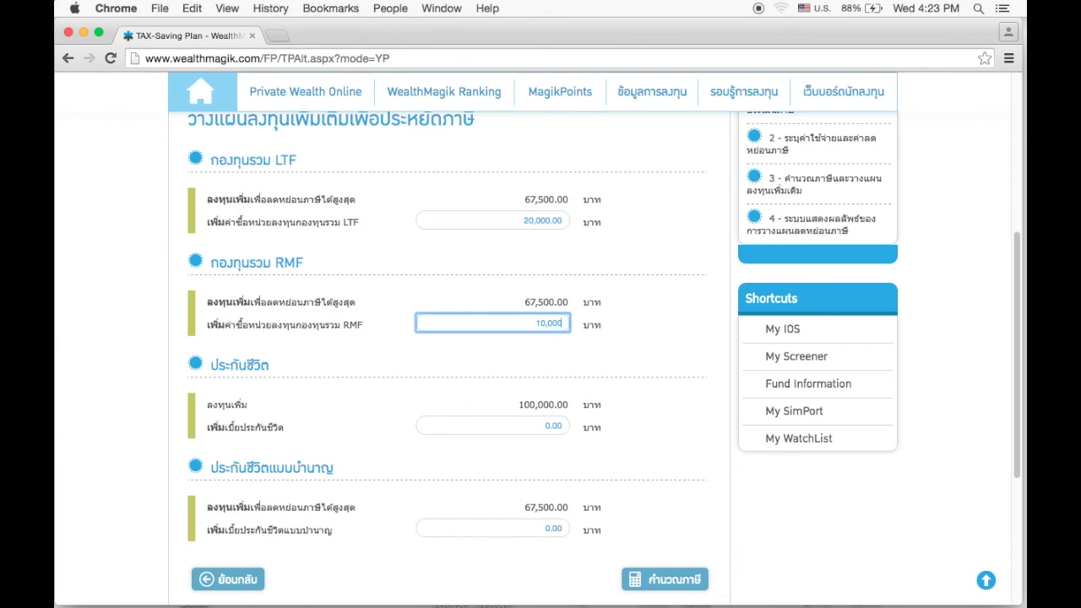
Set the additional life insurance premium (เพิ่มเบี้ยประกันชีวิต) to 24,000 baht and calculate the tax for the plan.
left_click(548, 425)
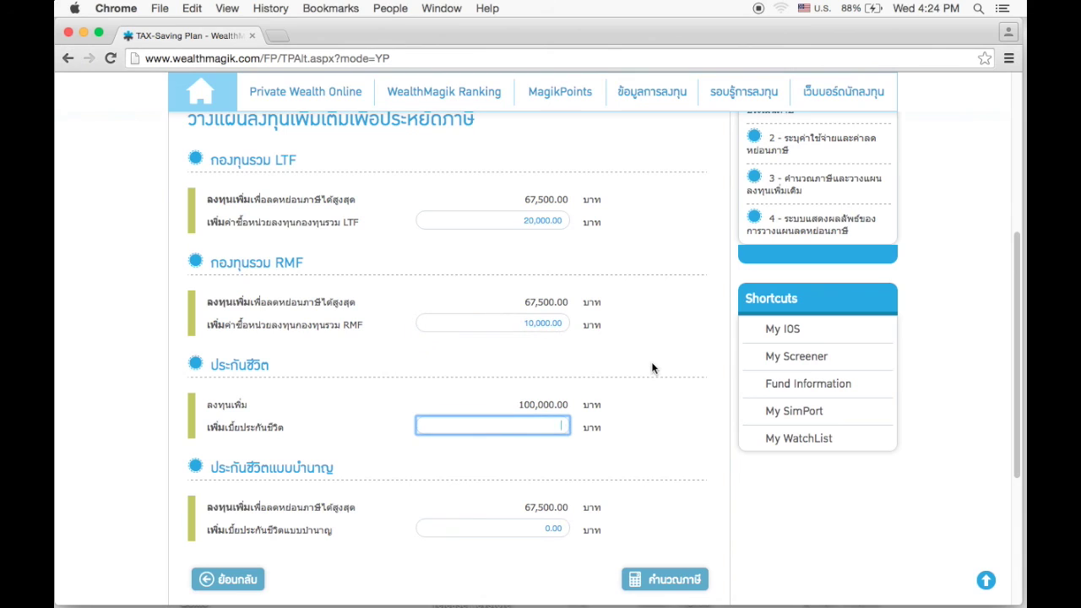
type("240000")
left_click(724, 410)
scroll(659, 467, "down", 1)
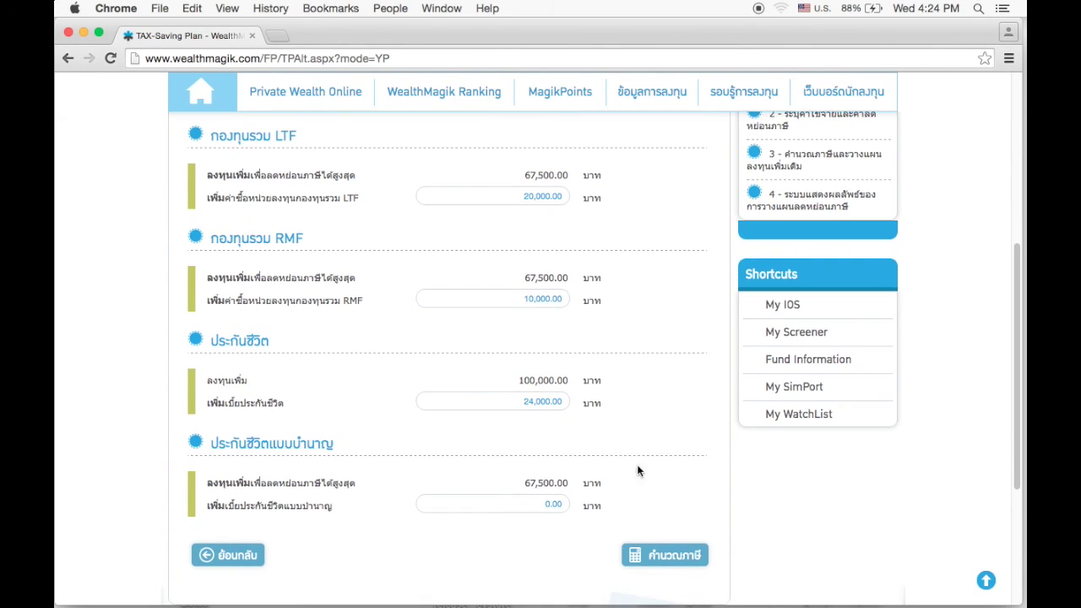
left_click(671, 557)
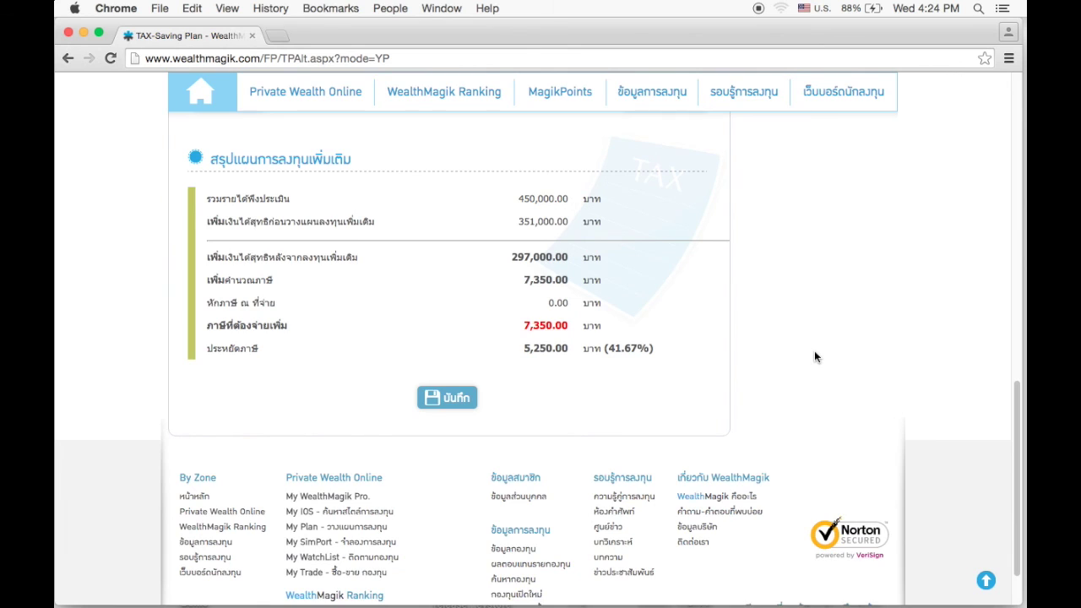
Review the additional investment plan's tax summary and savings against the LTF, RMF and life insurance amounts entered.
scroll(814, 356, "up", 6)
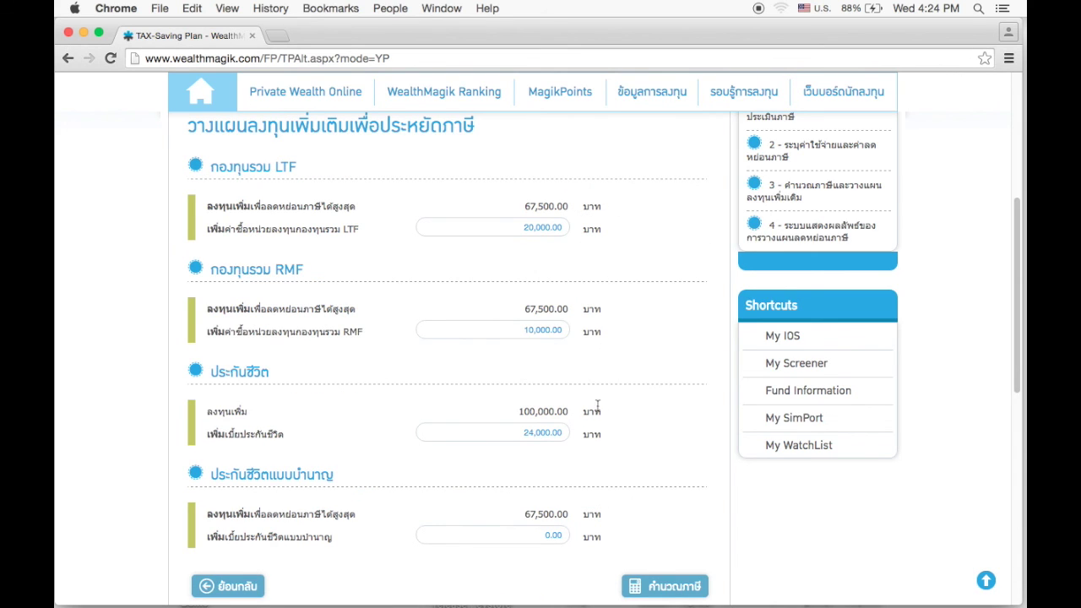
scroll(685, 391, "down", 5)
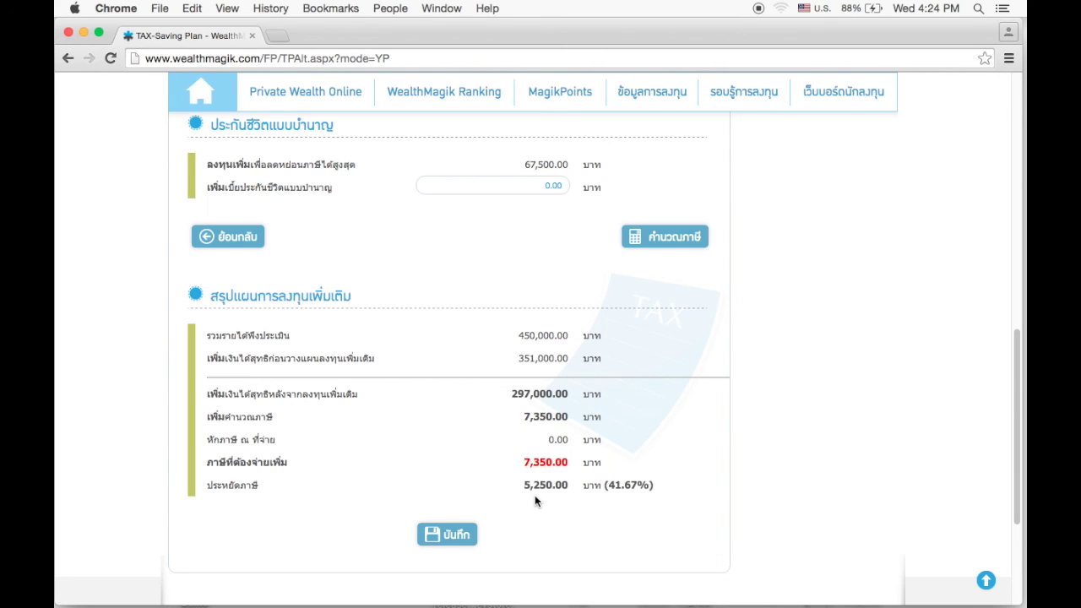
scroll(583, 488, "up", 15)
scroll(676, 473, "down", 1)
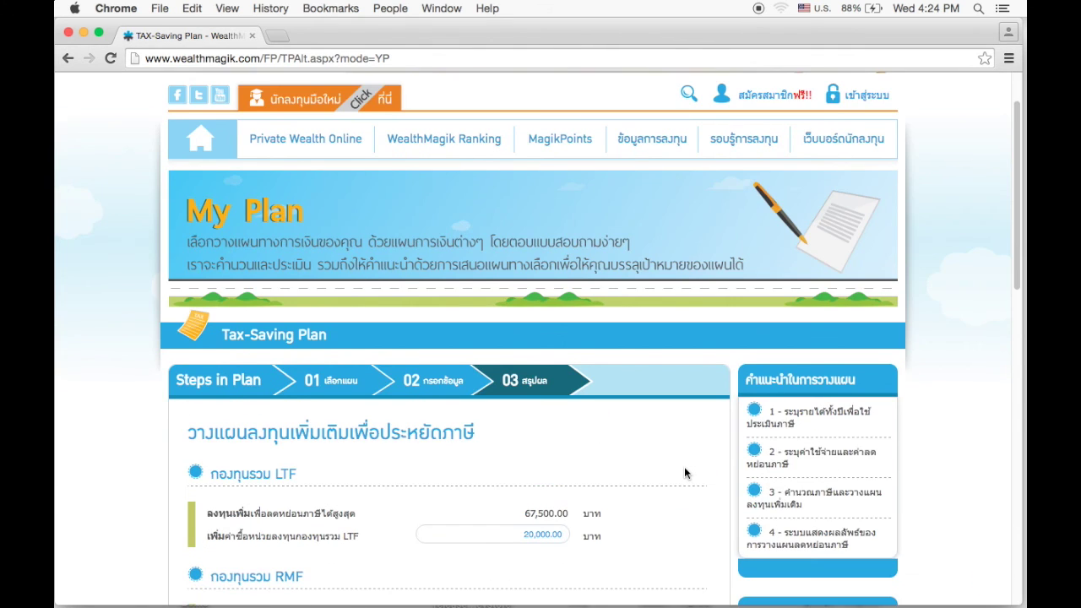
scroll(684, 465, "down", 3)
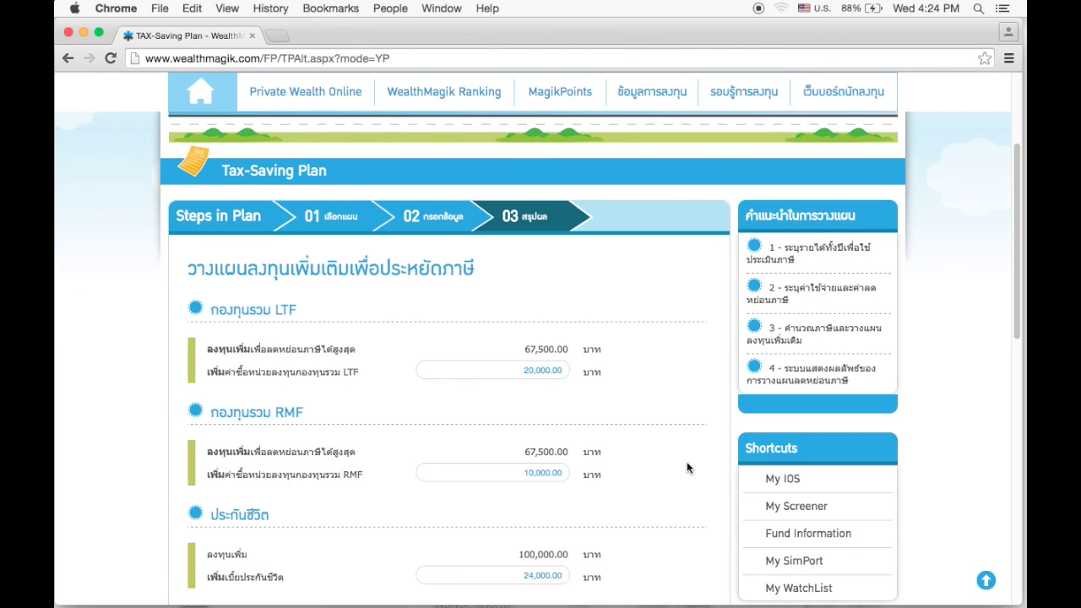
scroll(687, 462, "down", 1)
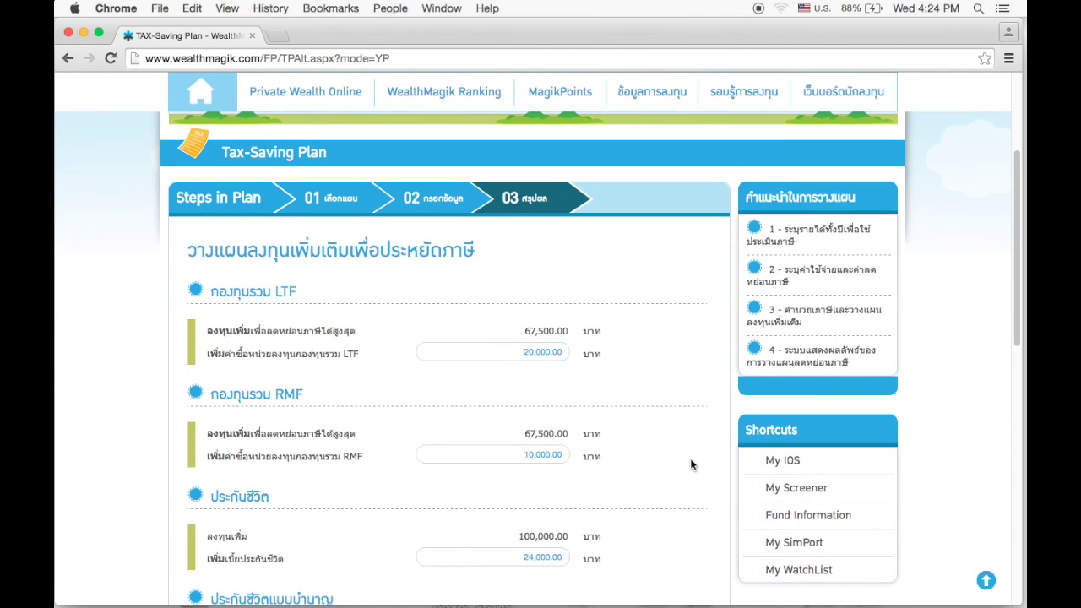
scroll(692, 456, "down", 1)
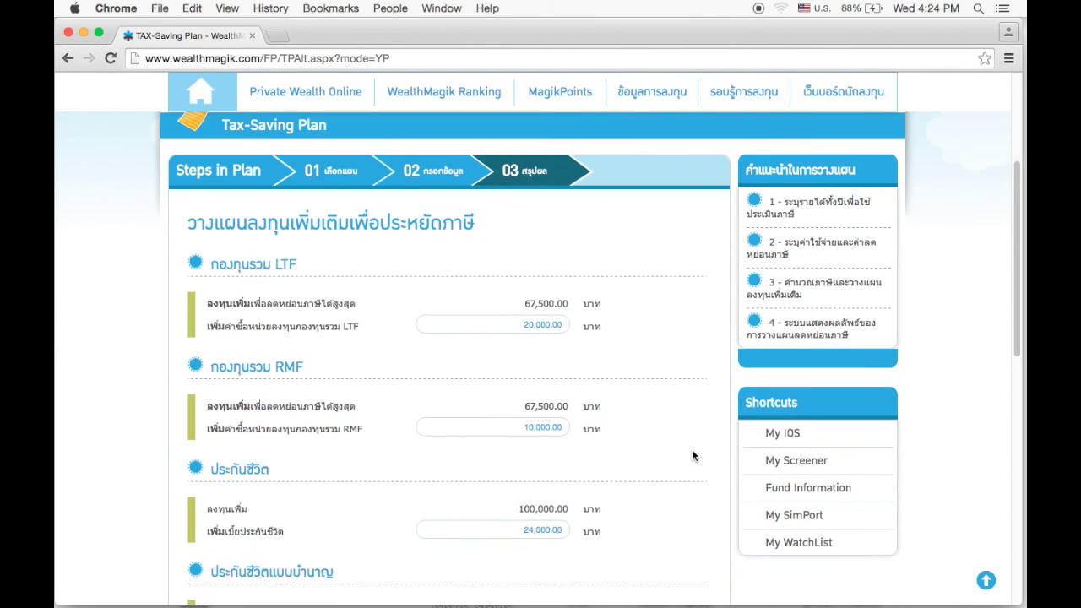